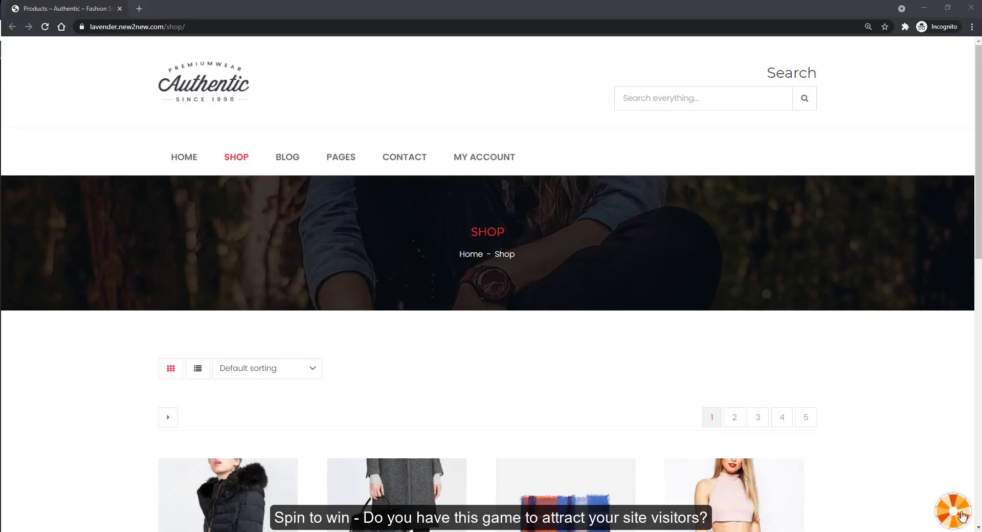
type("lavender")
key("Tab")
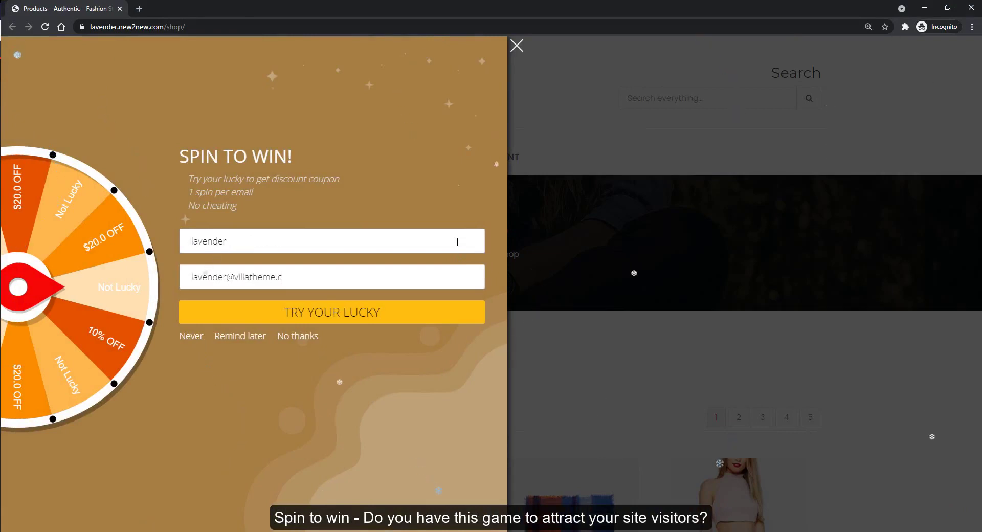
left_click(392, 312)
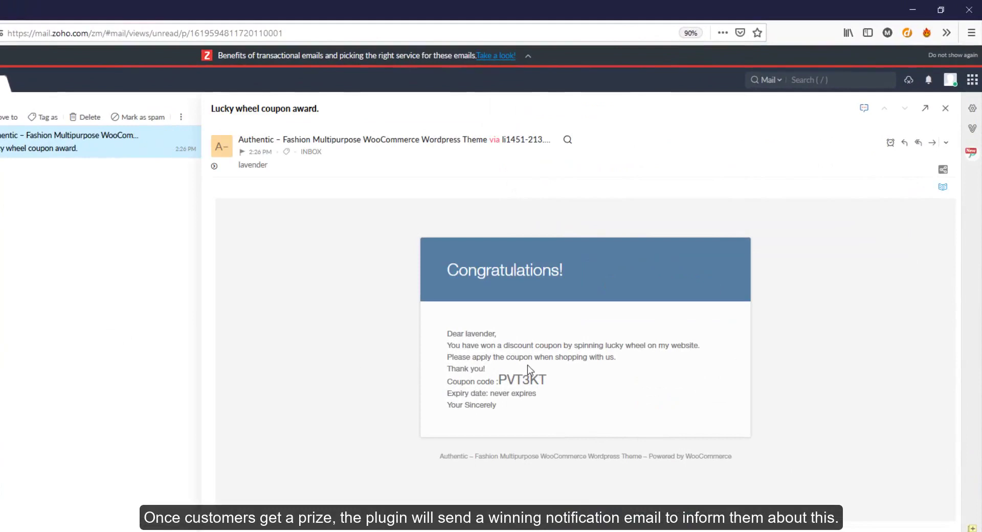
double_click(522, 379)
key("ctrl+c")
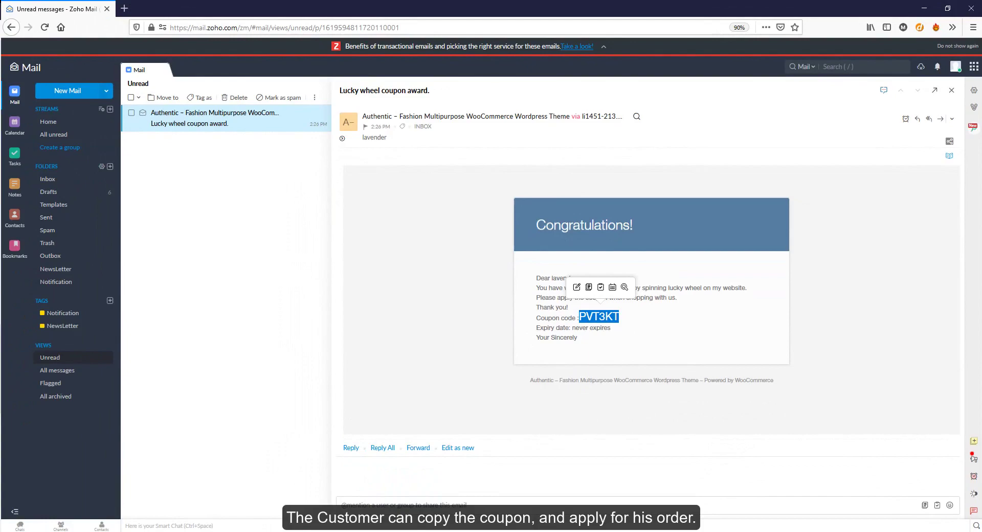
left_click(230, 514)
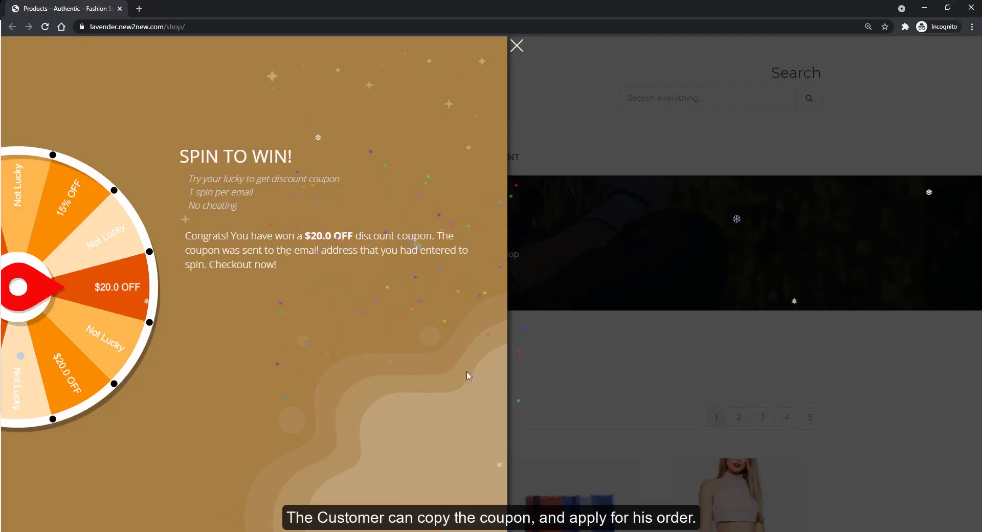
Close the Spin to Win popup and add Aliquet urnamorbi to the cart.
left_click(528, 364)
scroll(528, 363, "down", 3)
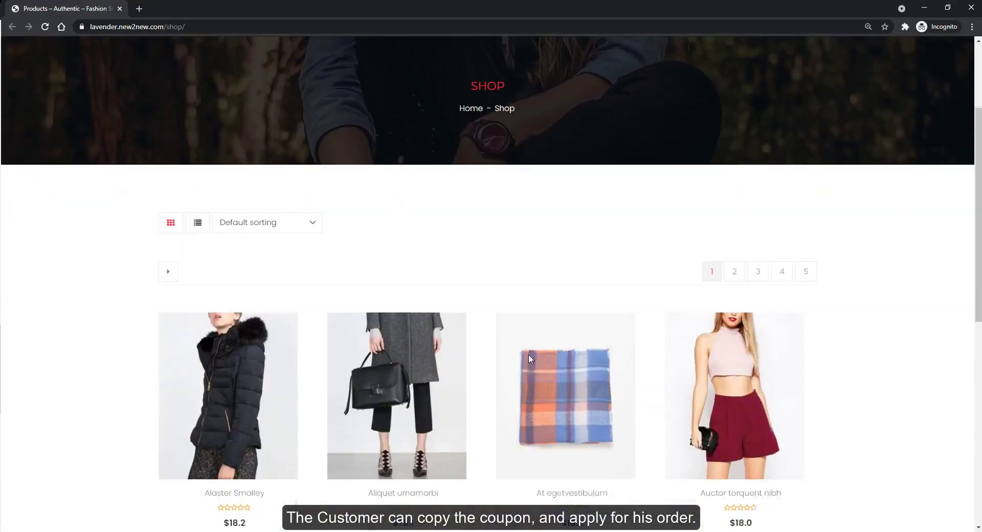
scroll(529, 354, "down", 3)
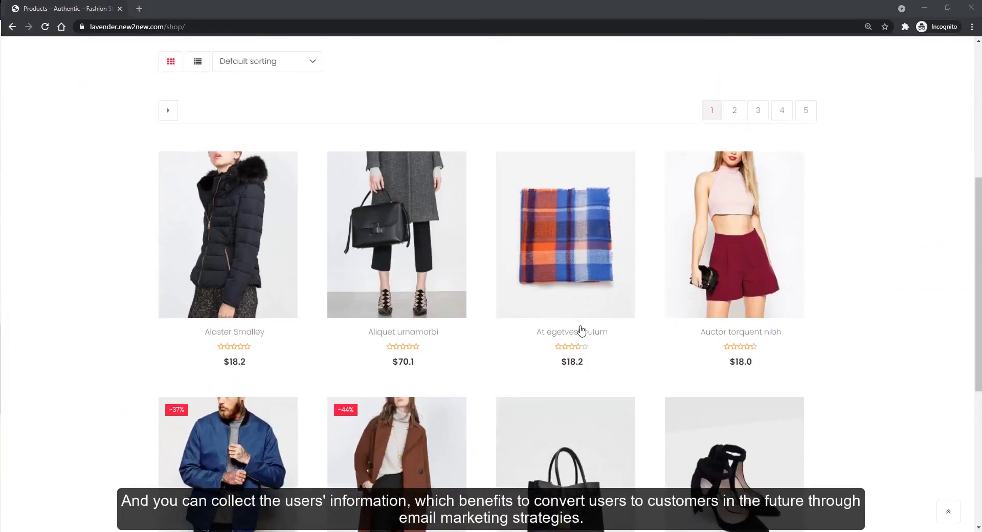
left_click(440, 287)
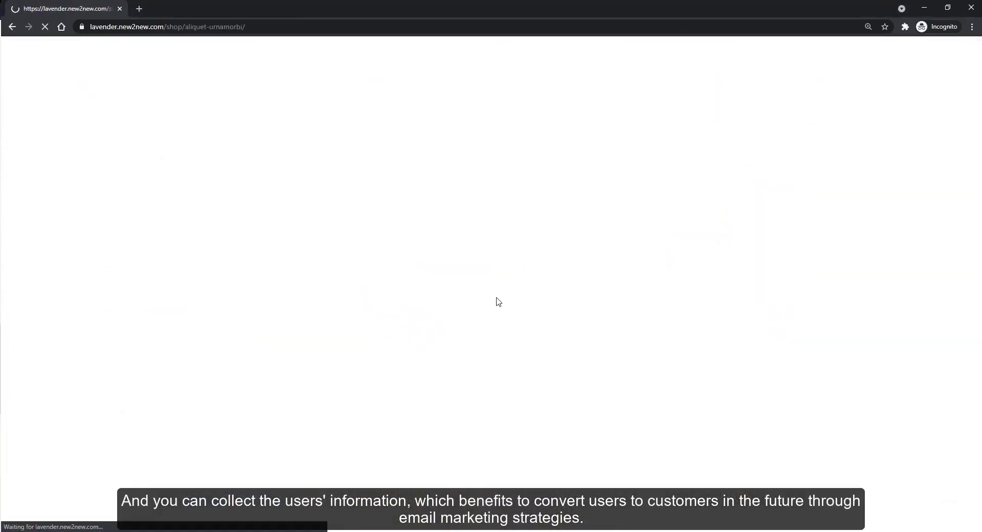
scroll(529, 374, "down", 3)
left_click(529, 374)
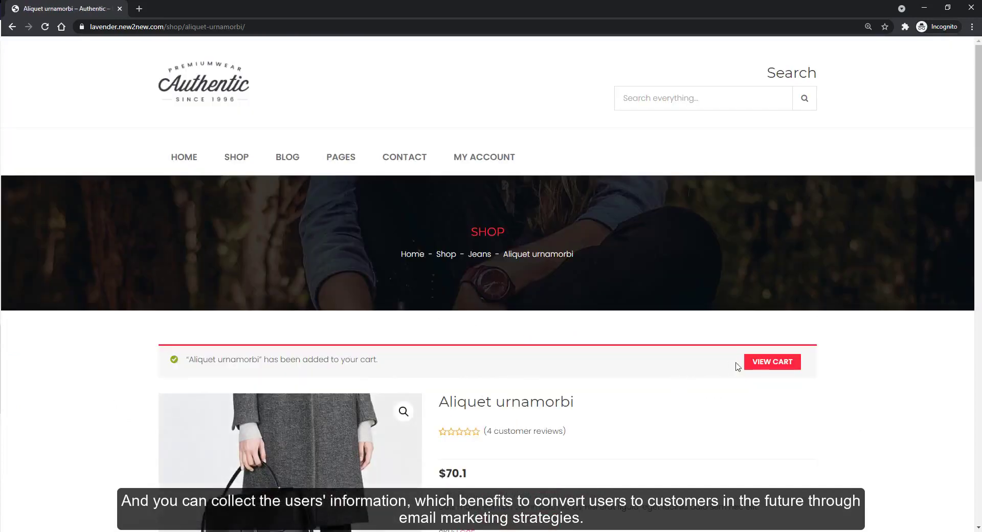
Apply coupon PVT3KT in the cart, bringing the total down to $120.1.
left_click(760, 363)
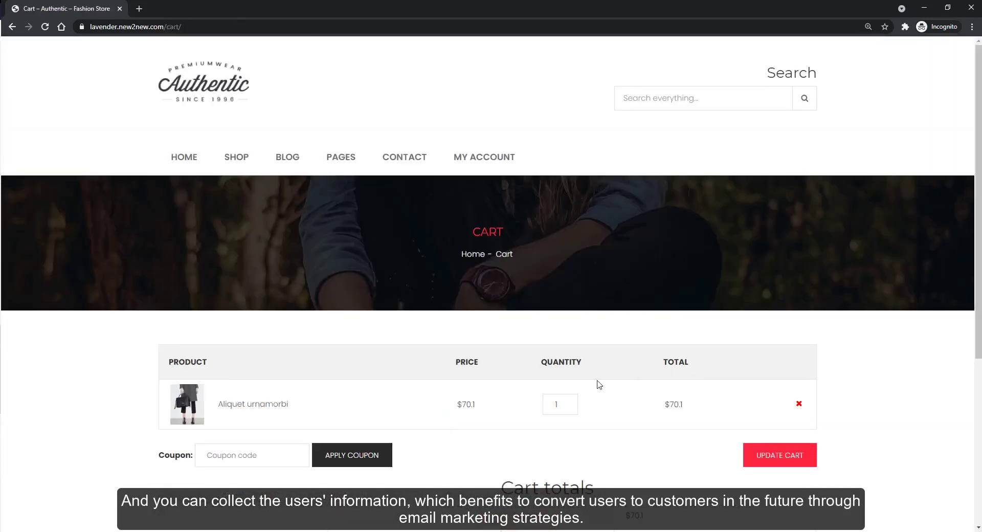
scroll(596, 383, "down", 3)
key("ctrl+v")
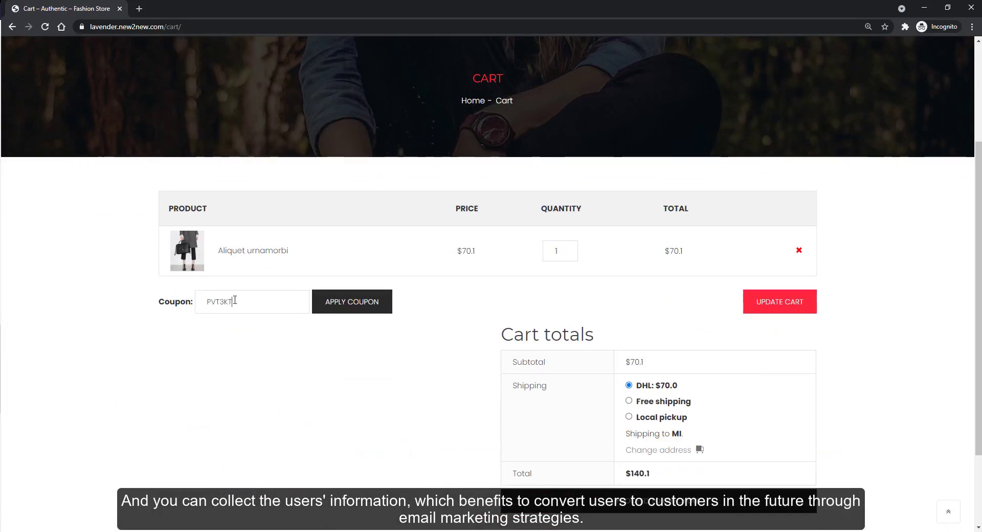
left_click(373, 310)
scroll(414, 340, "down", 6)
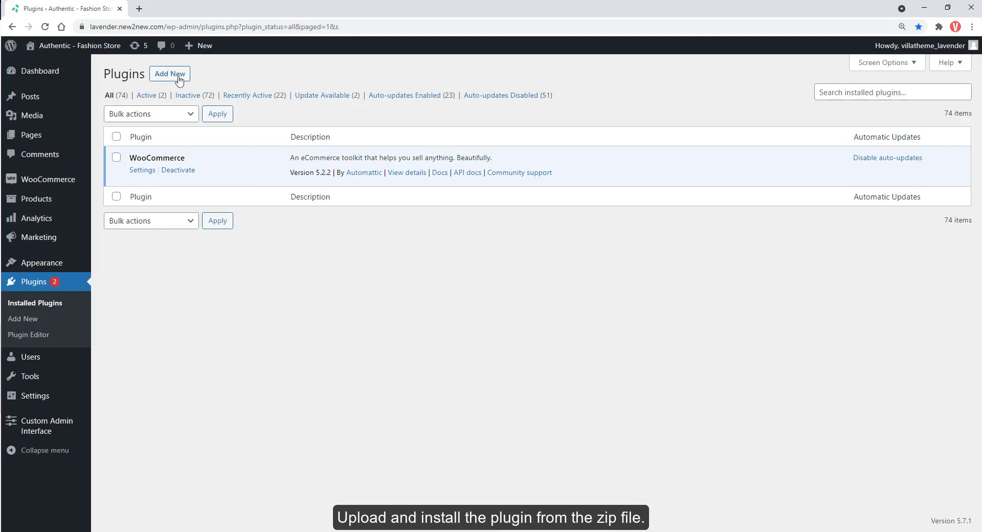
Upload woocommerce-lucky-wheel.zip as a new plugin, install it and activate it.
left_click(178, 77)
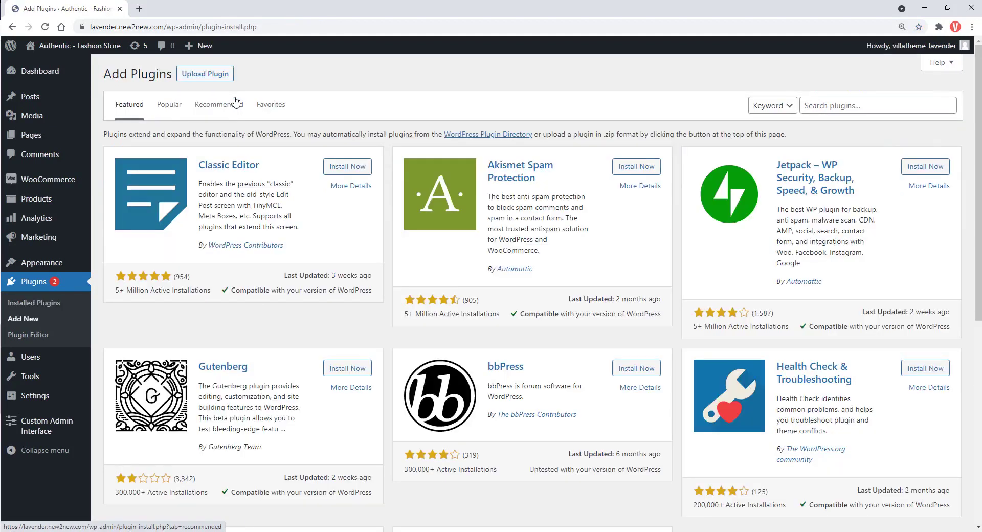
left_click(221, 75)
left_click(459, 174)
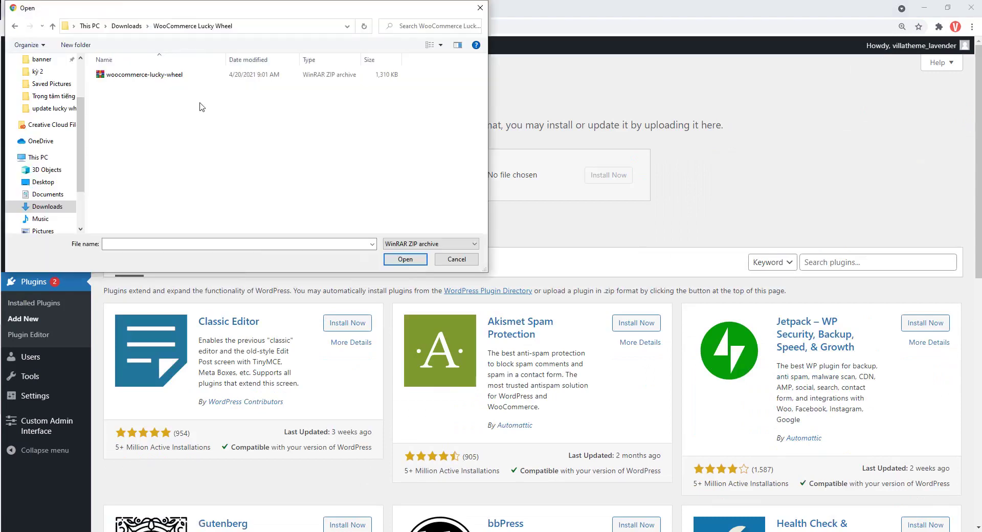
left_click(174, 75)
left_click(392, 257)
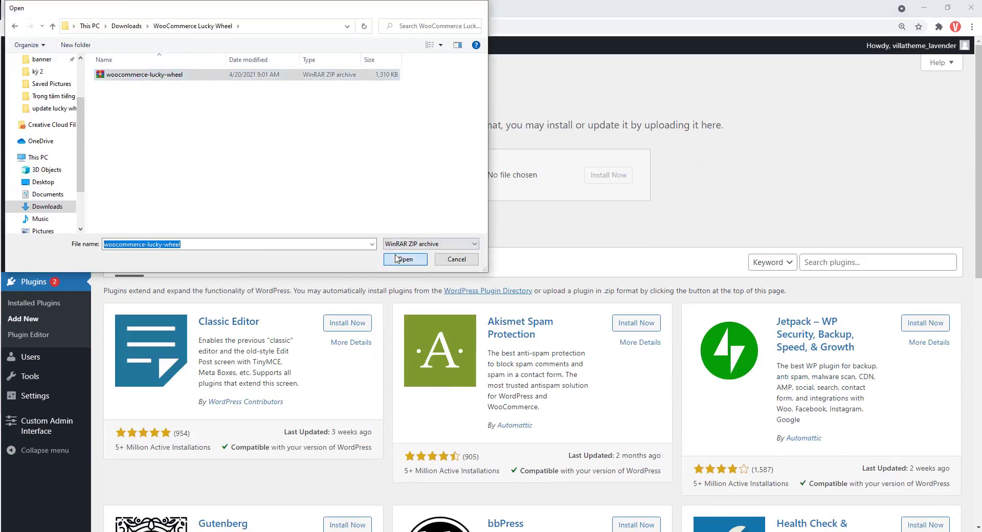
left_click(620, 182)
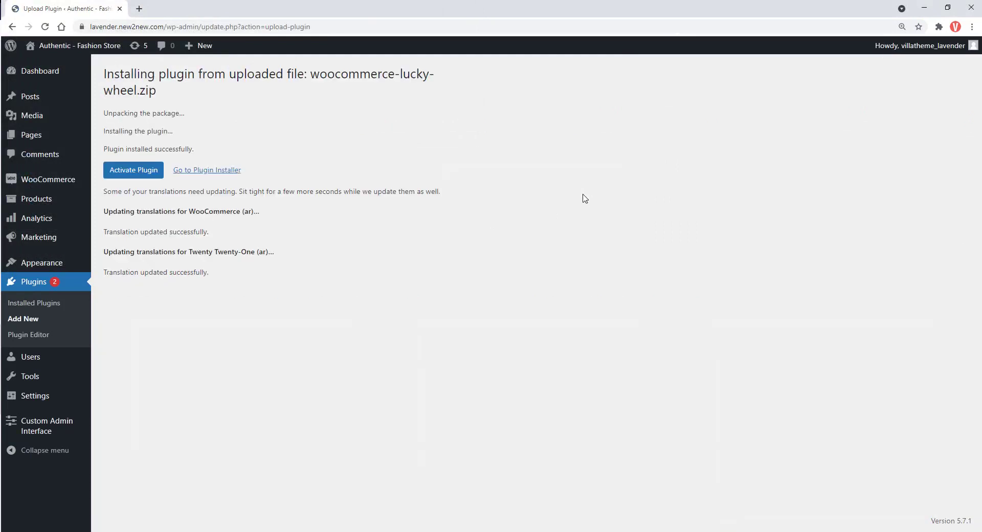
left_click(156, 173)
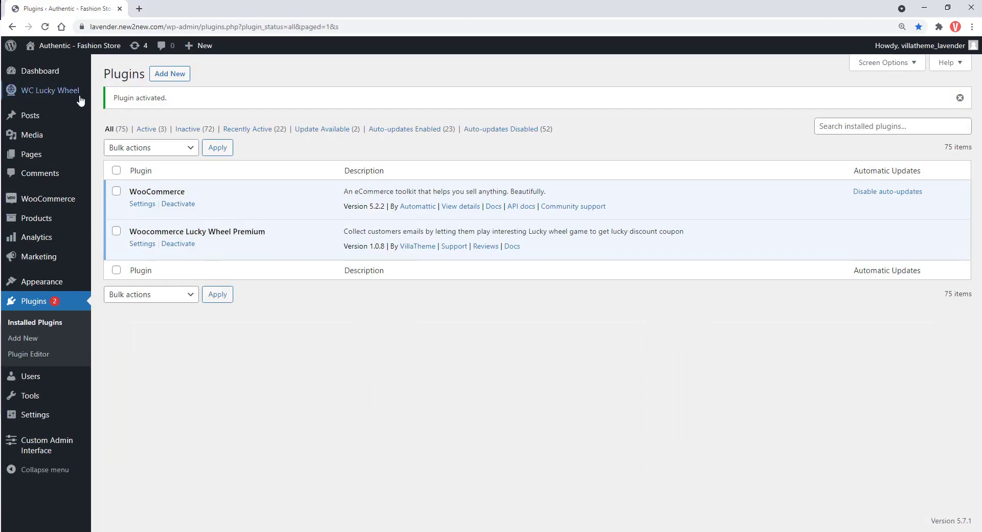
mouse_move(79, 99)
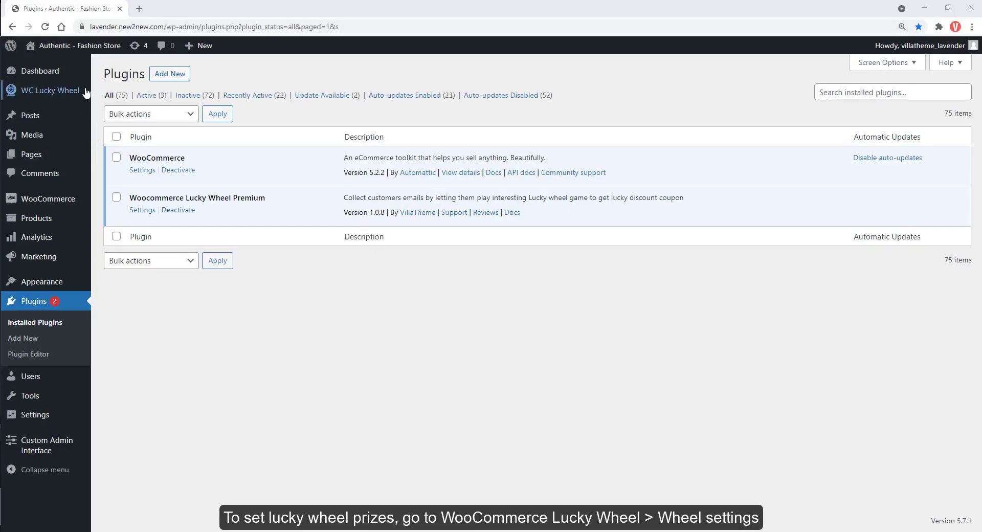
Open the WC Lucky Wheel settings in a new tab and show the Wheel Settings prize table.
mouse_move(84, 92)
middle_click(121, 95)
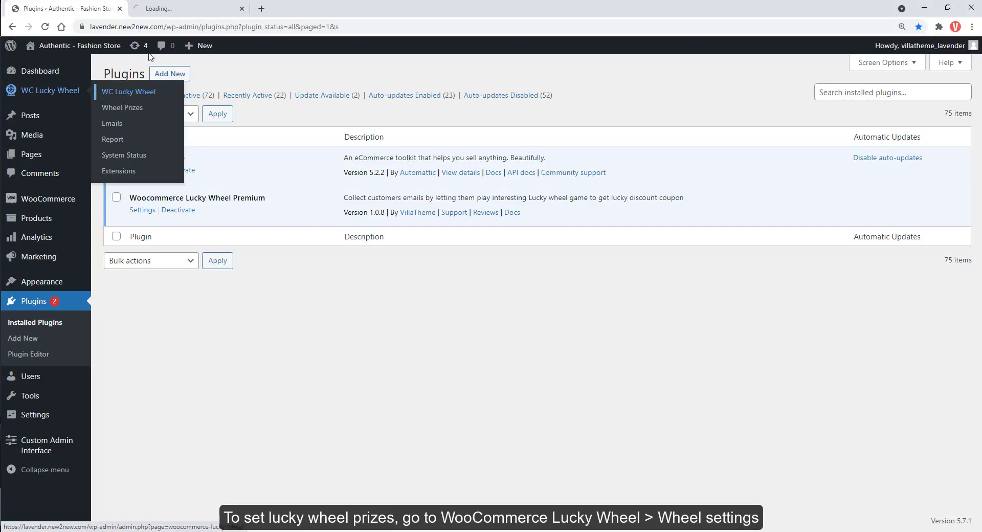
left_click(179, 8)
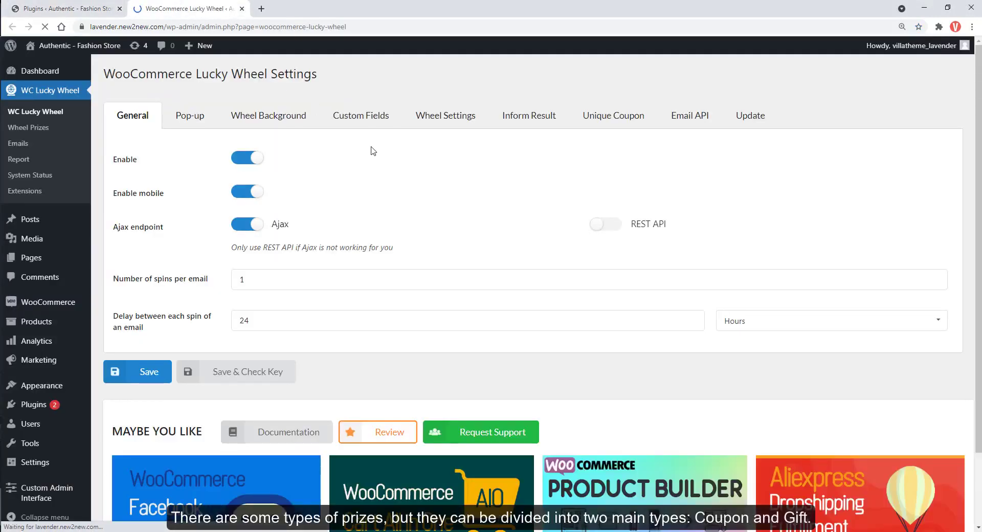
left_click(464, 122)
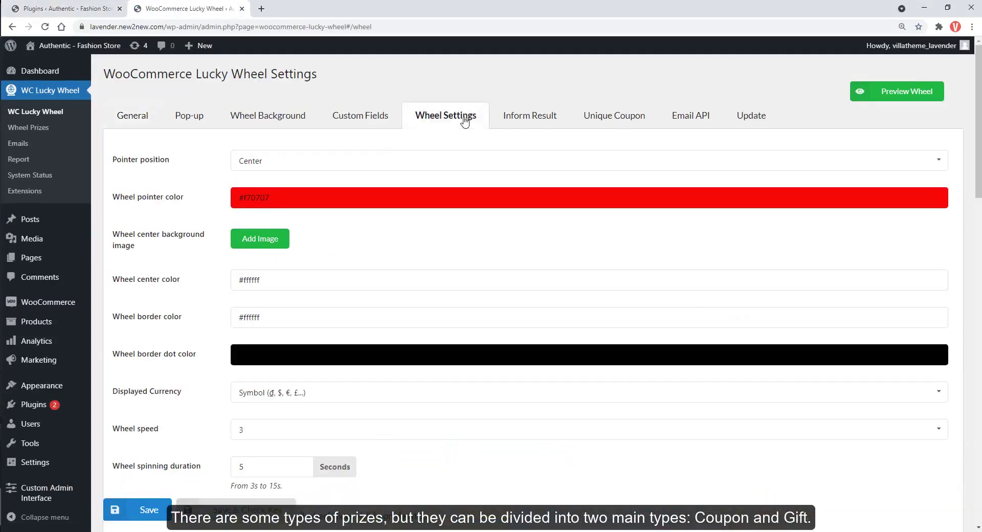
left_click_drag(978, 169, 978, 357)
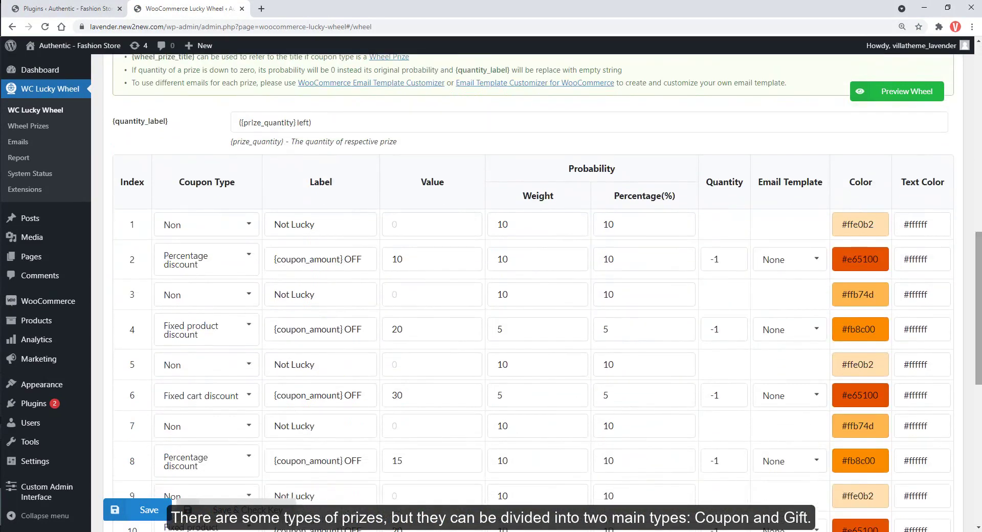
scroll(947, 402, "down", 1)
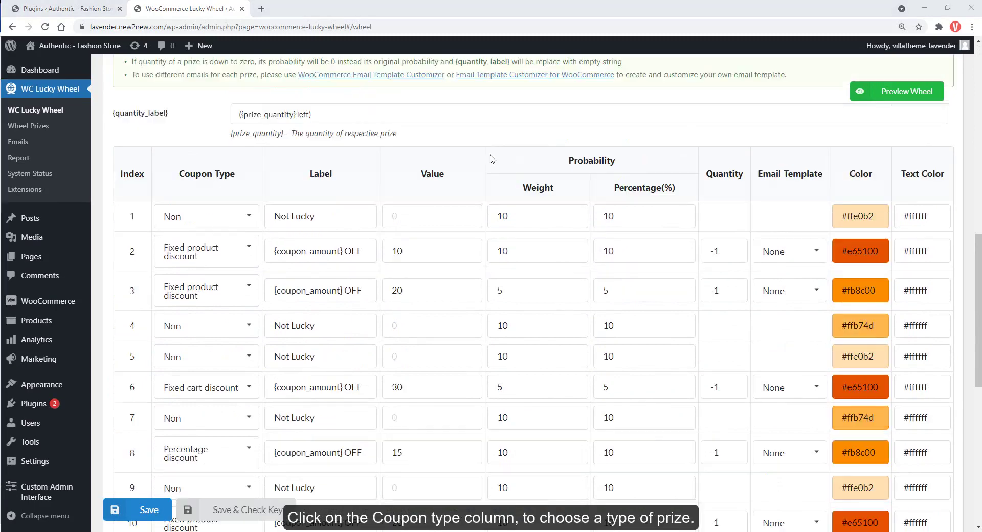
Set prize 2's coupon type to Existing coupon and open its coupon code search.
left_click(223, 268)
scroll(218, 286, "up", 3)
left_click(203, 305)
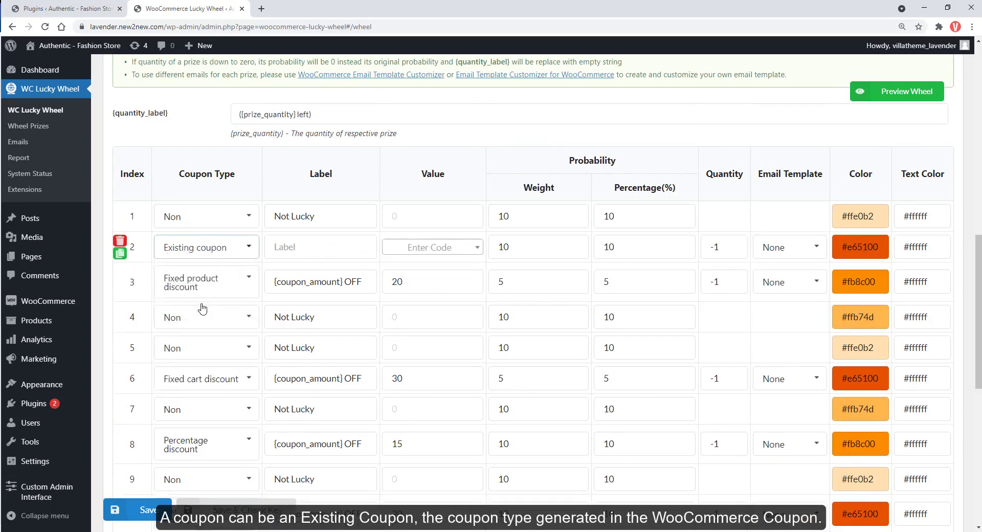
left_click(419, 250)
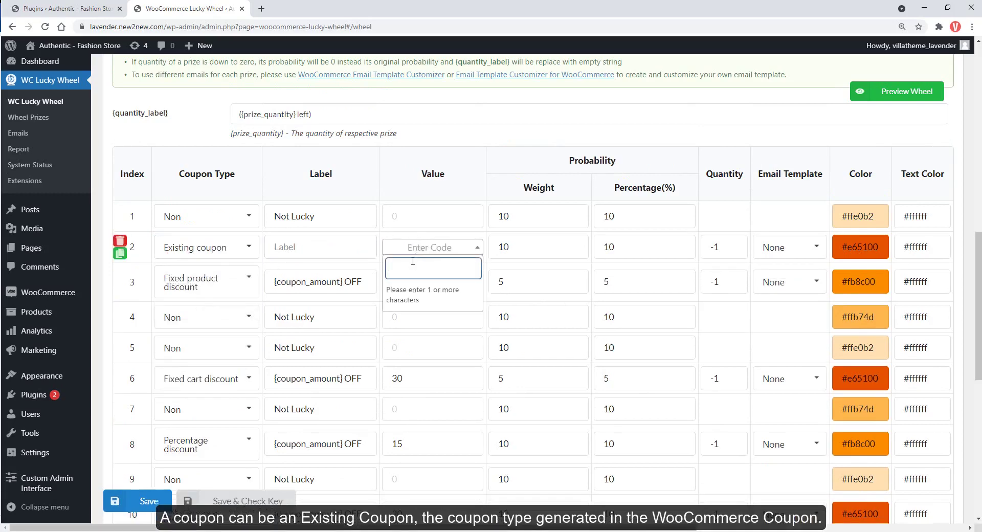
mouse_move(39, 310)
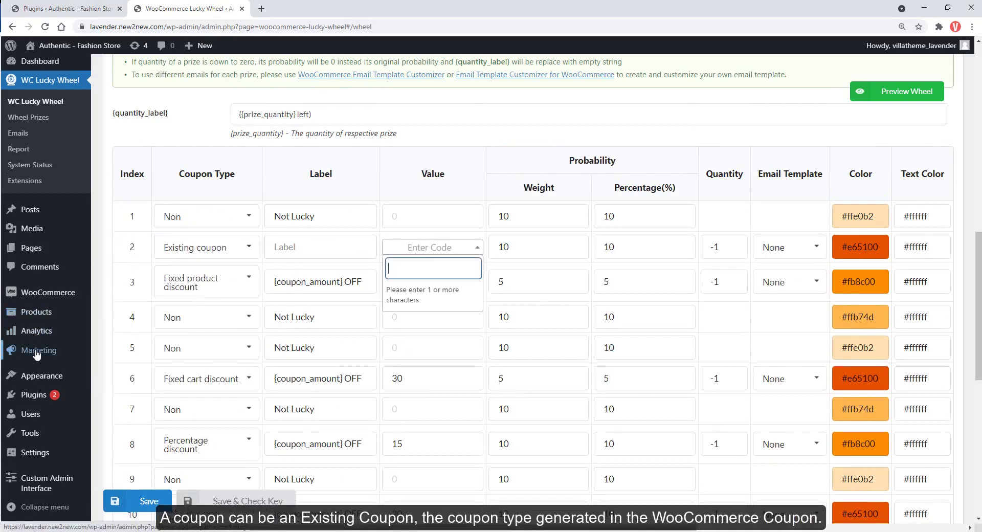
left_click(116, 365)
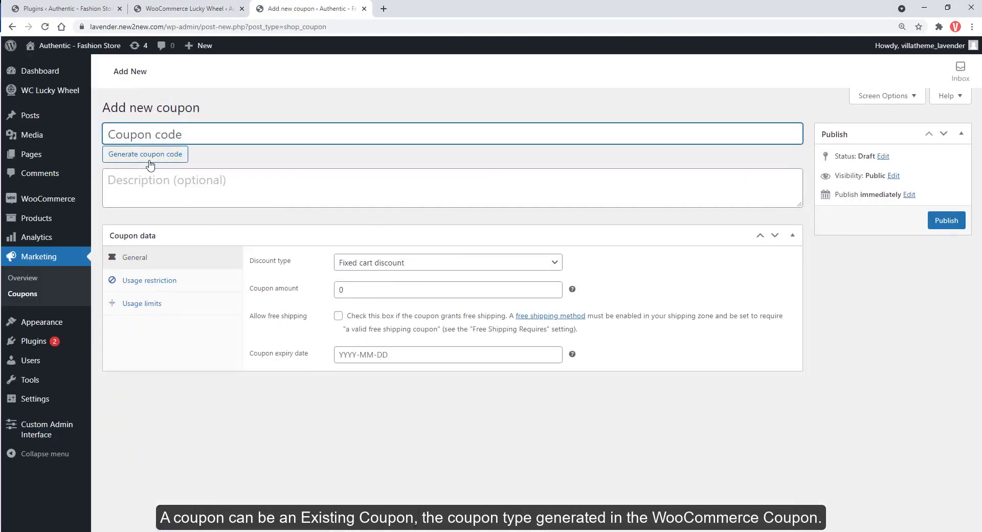
Publish a new 5% Percentage discount coupon with a randomly generated code.
left_click(146, 154)
left_click(144, 185)
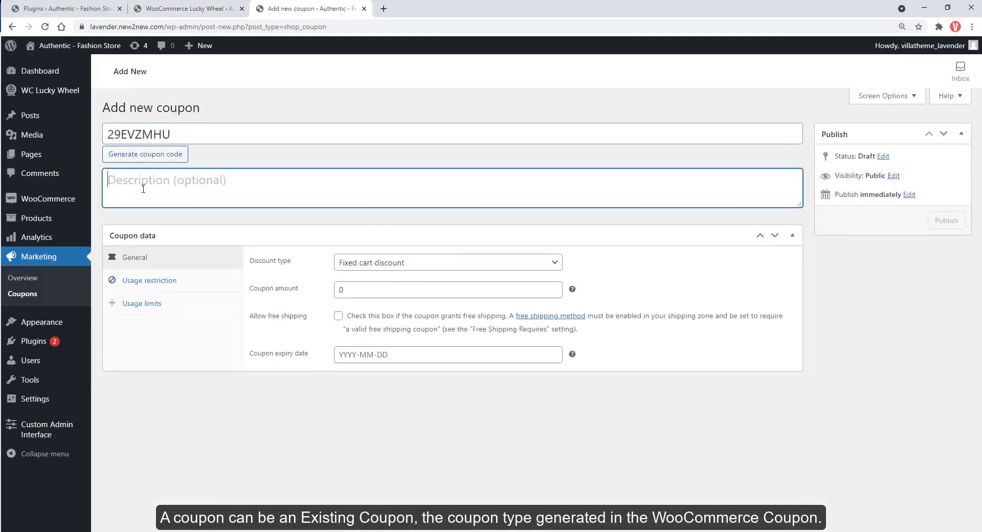
left_click(346, 262)
left_click(358, 277)
double_click(340, 290)
left_click(947, 219)
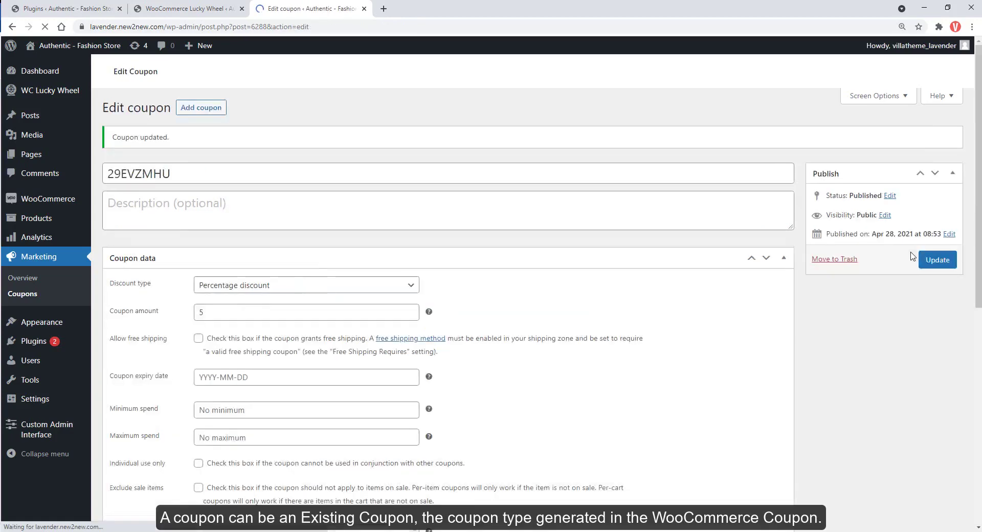
Copy the coupon code 29EVZMHU and return to the Lucky Wheel settings tab.
left_click(197, 169)
double_click(201, 164)
key("ctrl+c")
key("ctrl+shift+Tab")
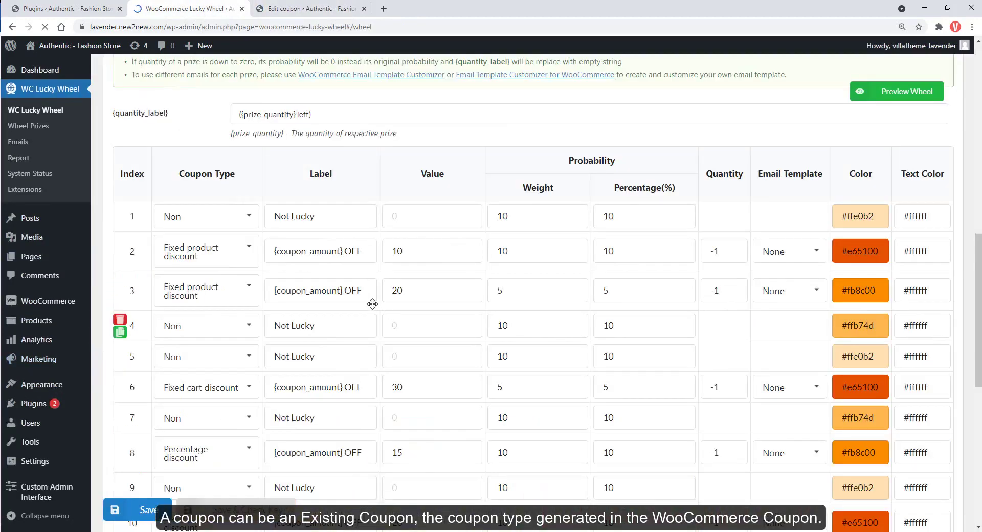
left_click(204, 251)
left_click(204, 310)
left_click(326, 251)
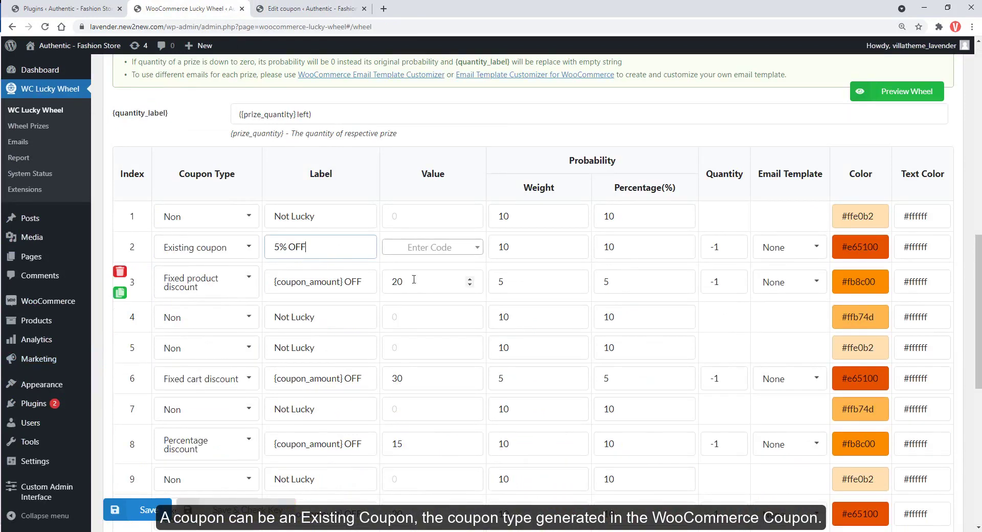
left_click(421, 247)
key("ctrl+v")
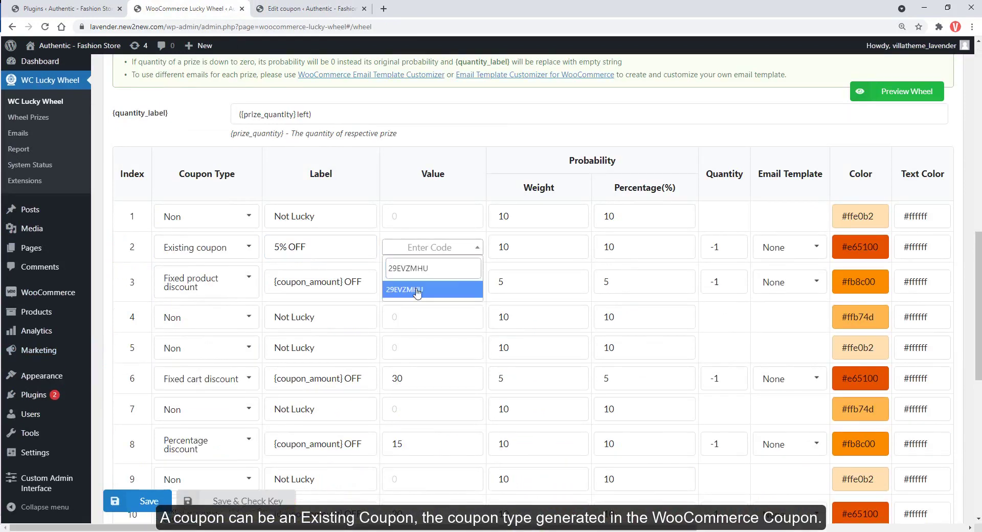
left_click(416, 290)
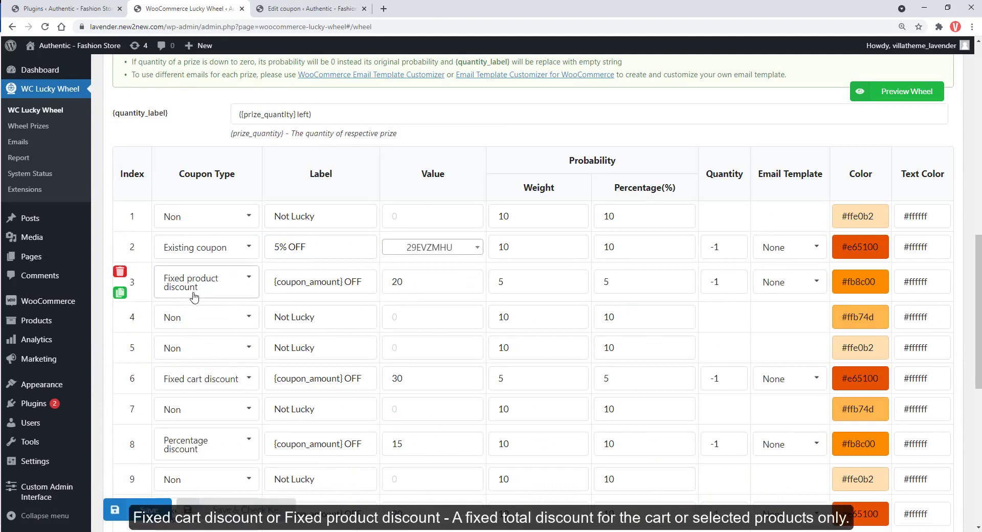
Leave prizes 6 and 3 unchanged and trim prize 8's label to {coupon_amount}.
left_click(200, 387)
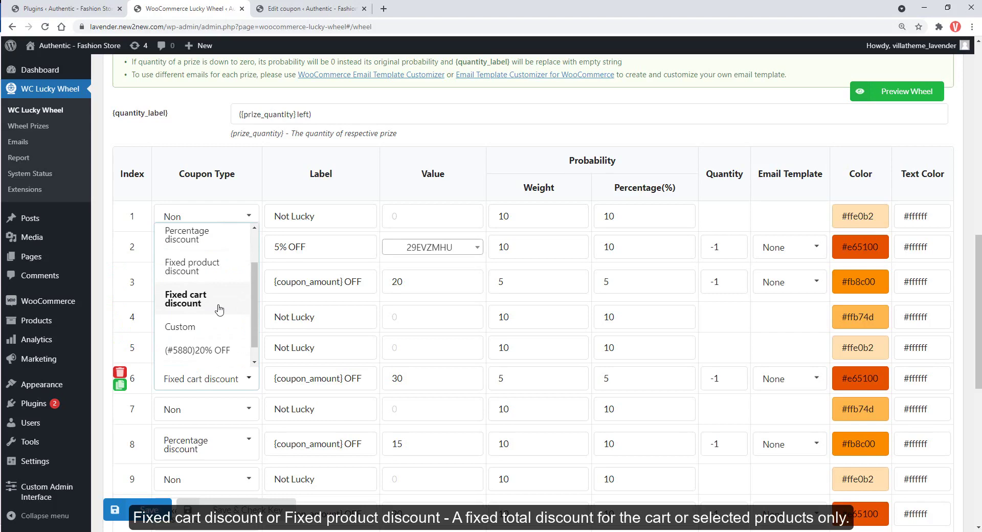
left_click(281, 384)
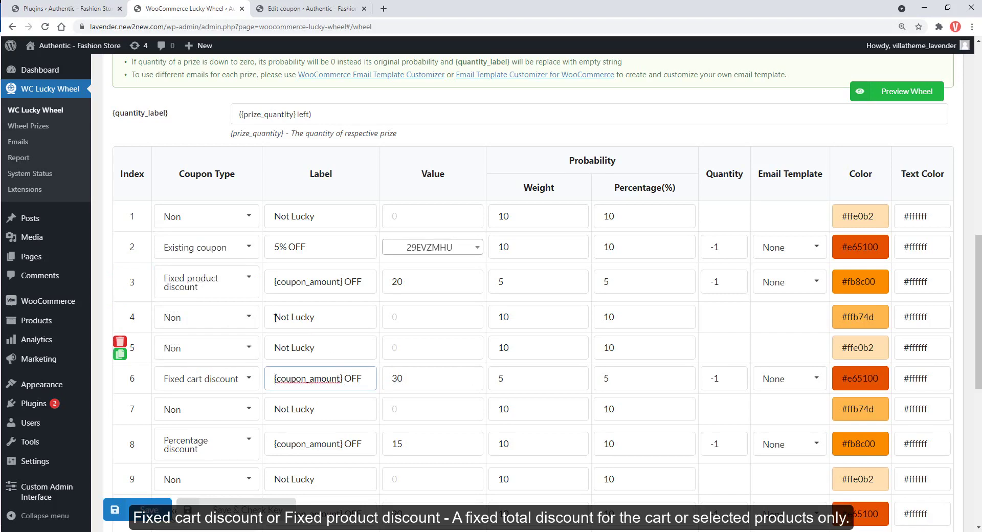
left_click(225, 291)
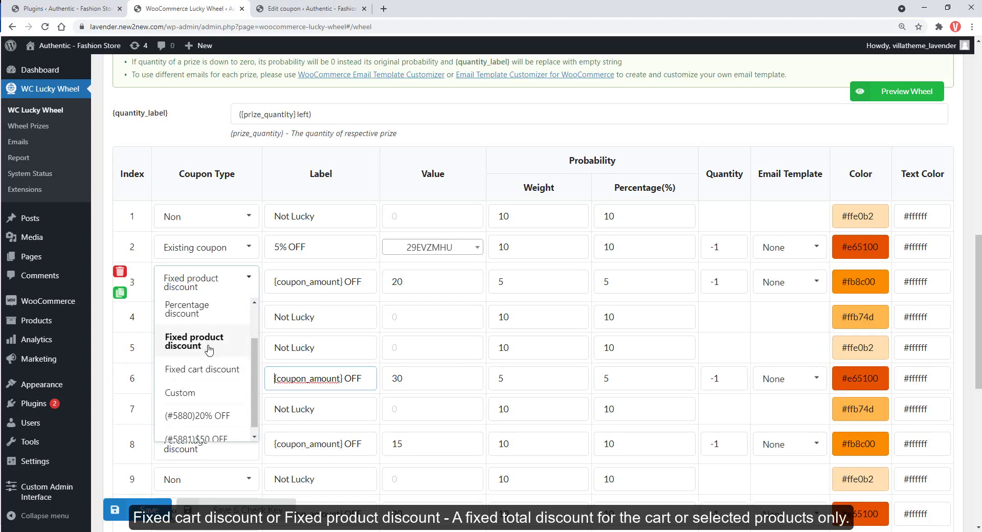
left_click(289, 290)
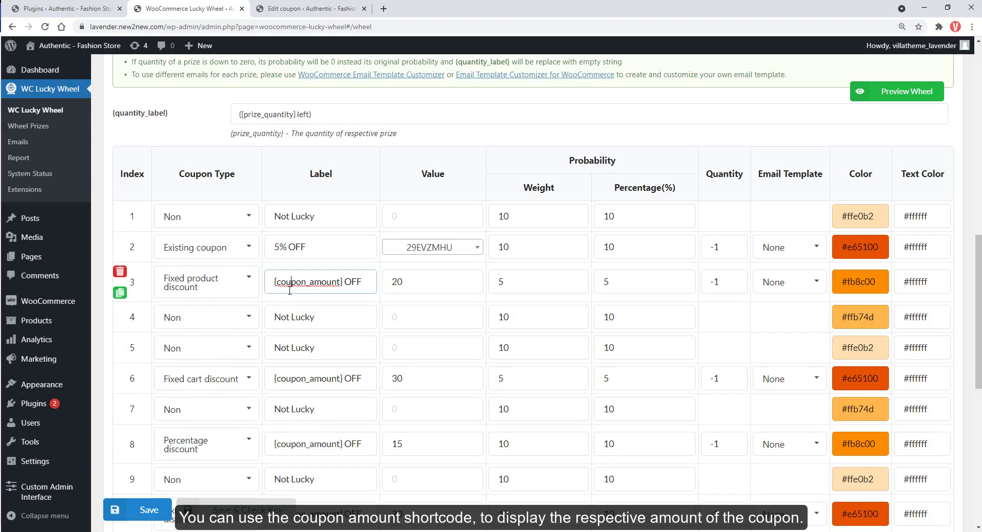
scroll(292, 327, "down", 2)
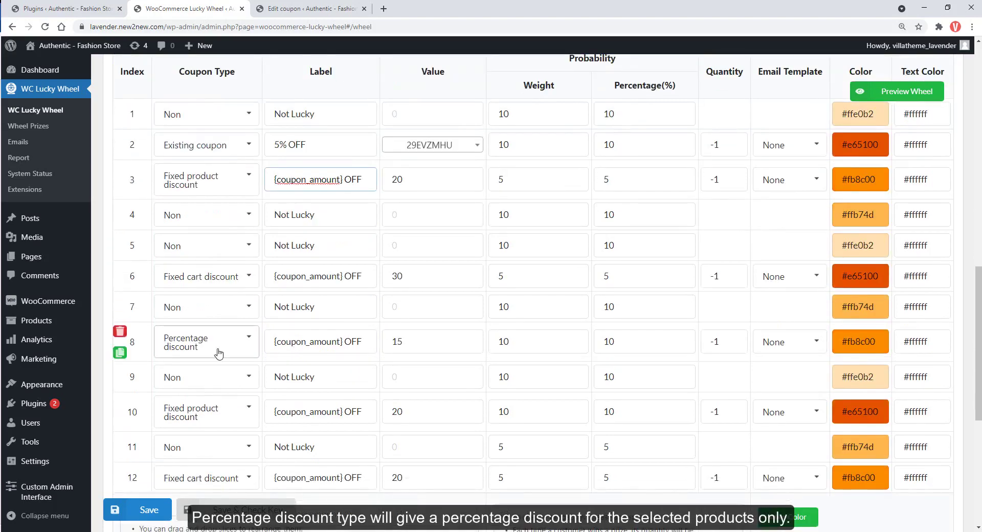
left_click(219, 353)
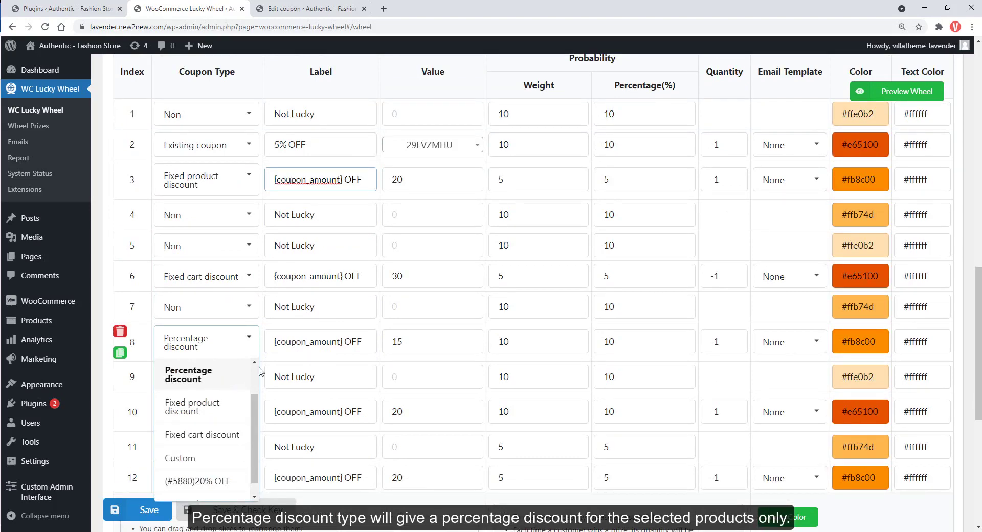
left_click(367, 344)
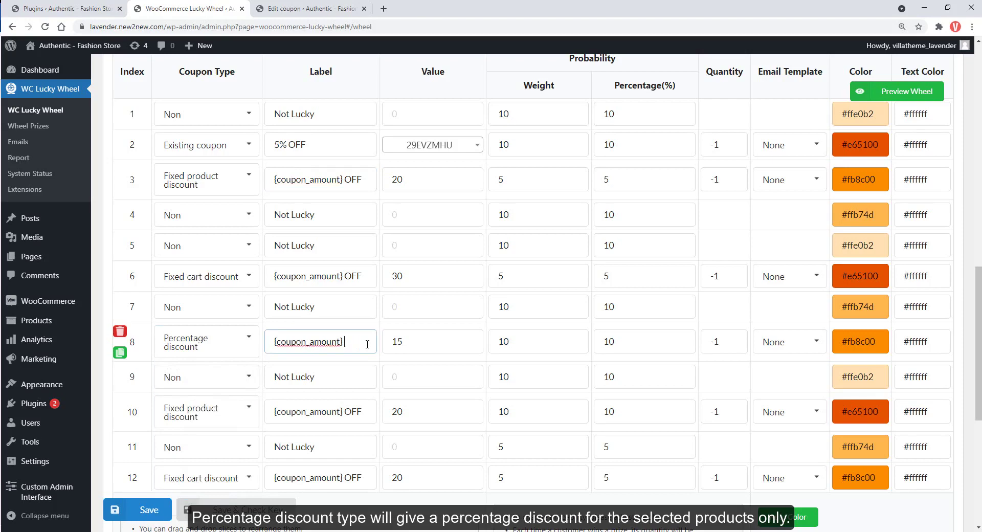
Move the Not Lucky slice to third place, duplicate then delete the last row, and preview the wheel.
scroll(405, 351, "down", 1)
left_click_drag(135, 194, 149, 123)
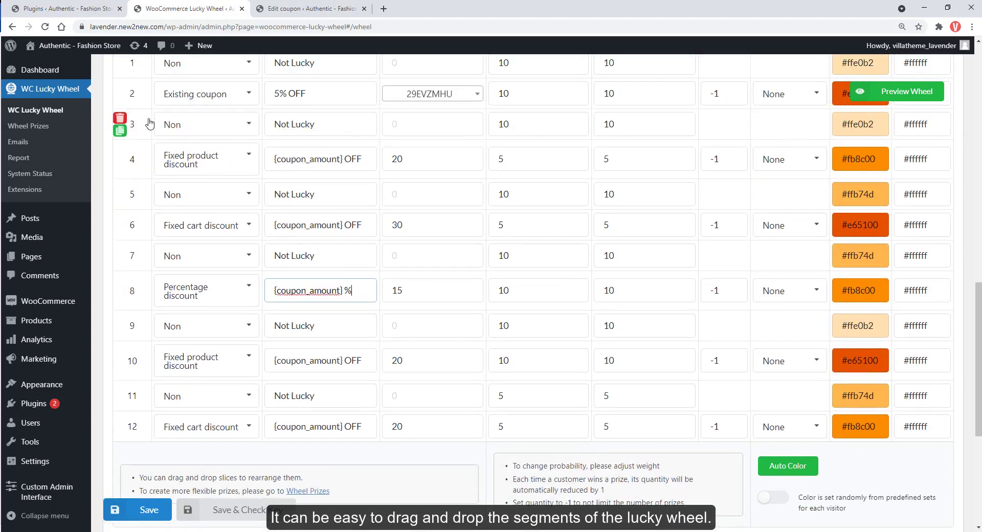
left_click(120, 433)
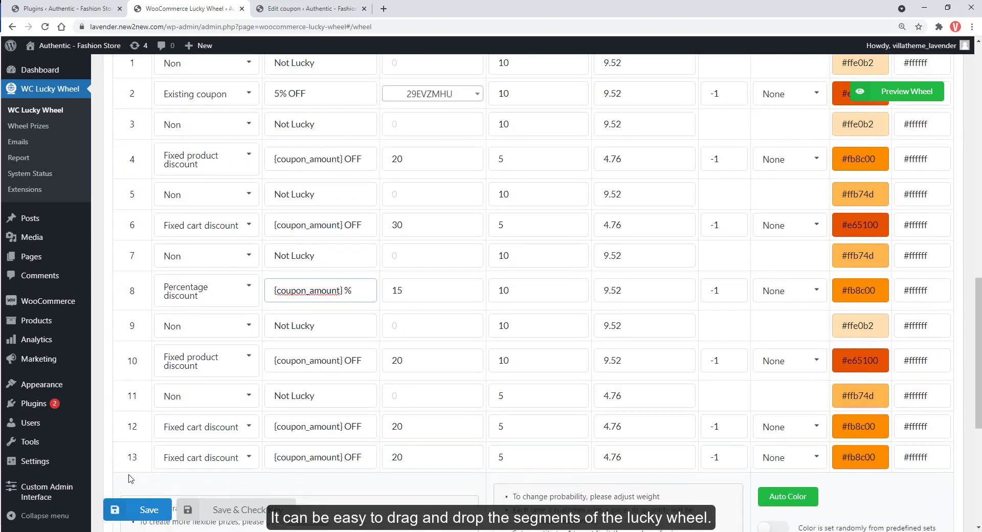
left_click(118, 452)
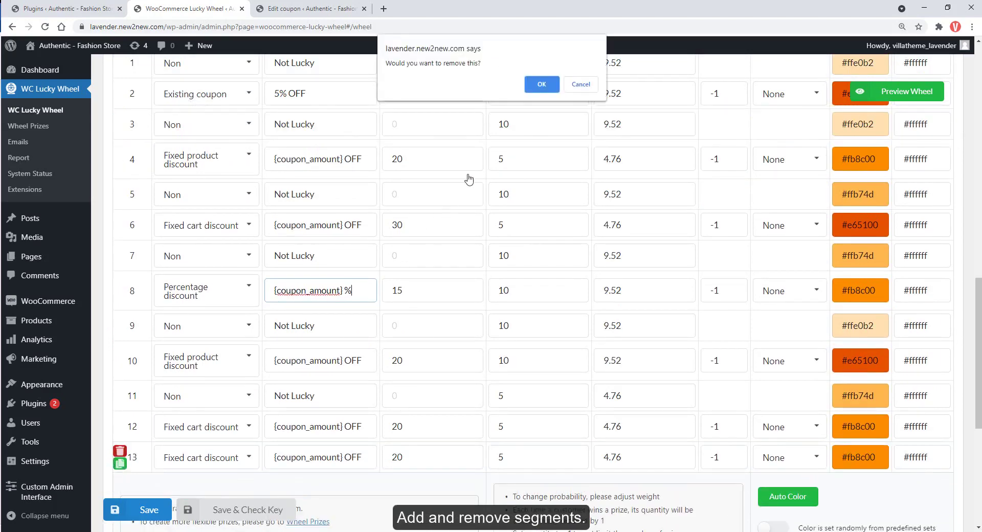
left_click(541, 86)
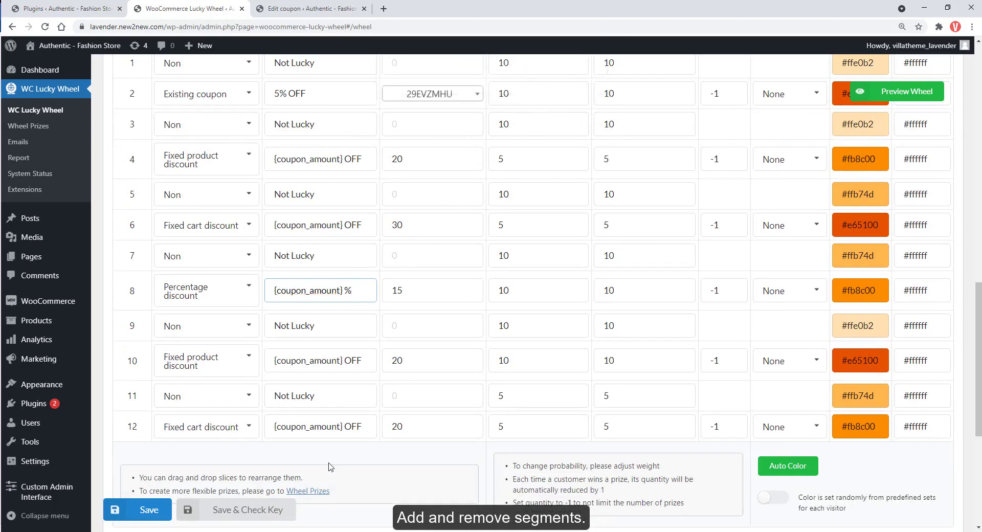
scroll(331, 467, "up", 2)
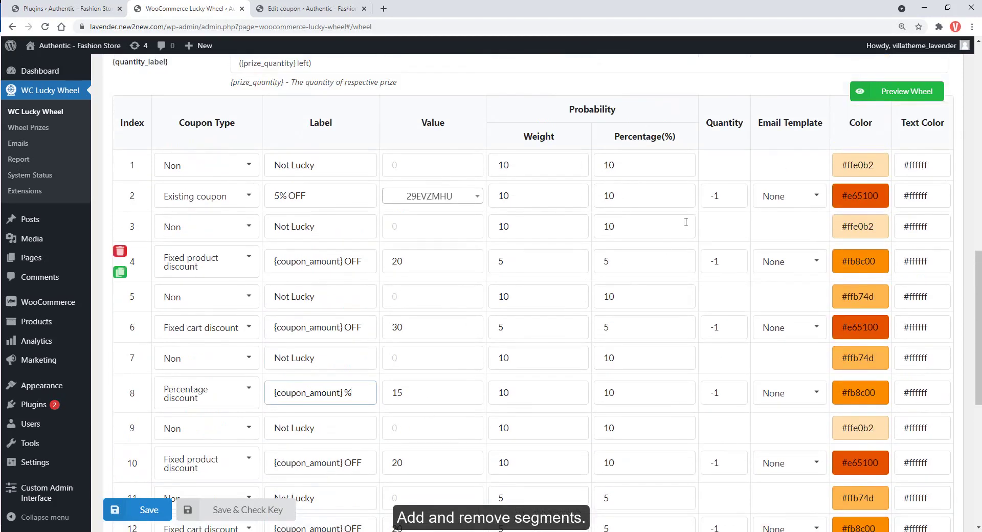
left_click(908, 97)
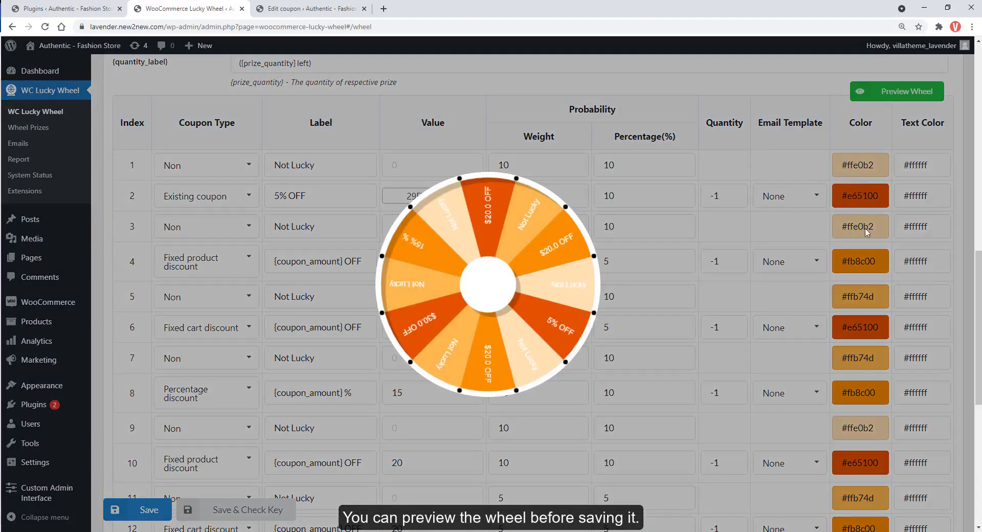
Apply the purple Auto Color set to the wheel slices and preview it.
left_click(972, 244)
scroll(971, 243, "down", 4)
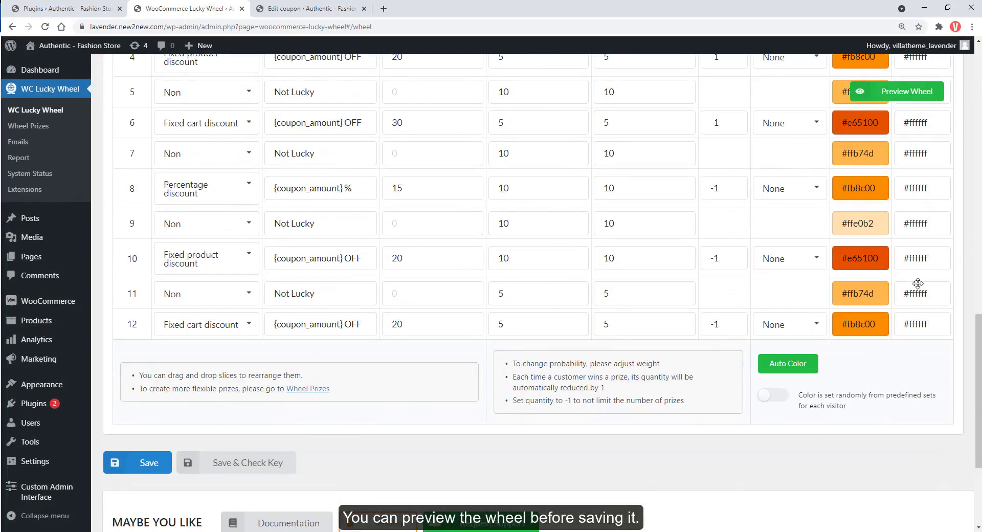
left_click(798, 362)
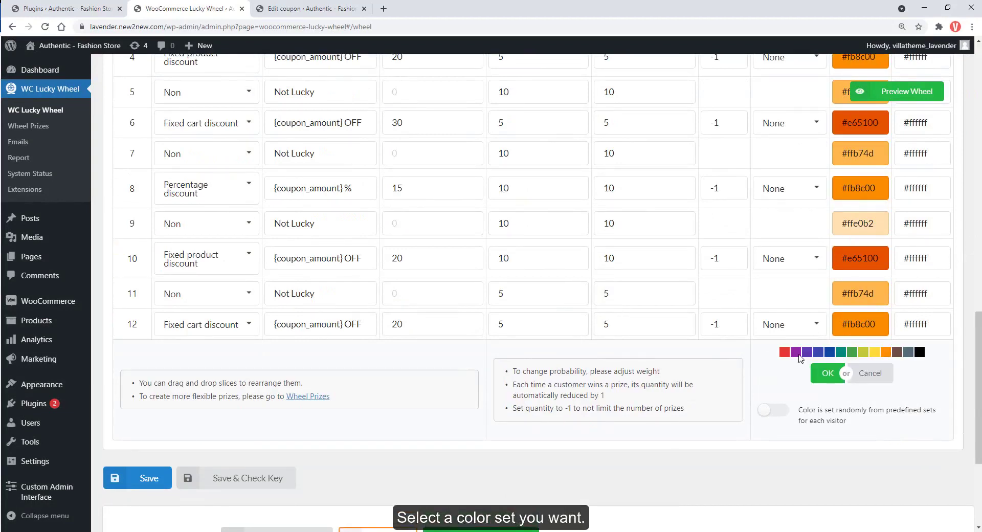
left_click(799, 355)
left_click(908, 97)
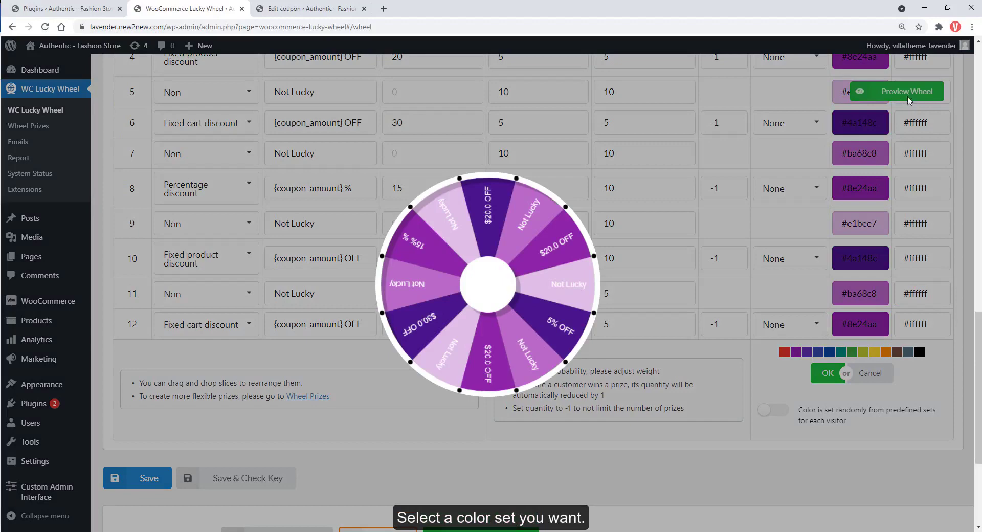
left_click(868, 389)
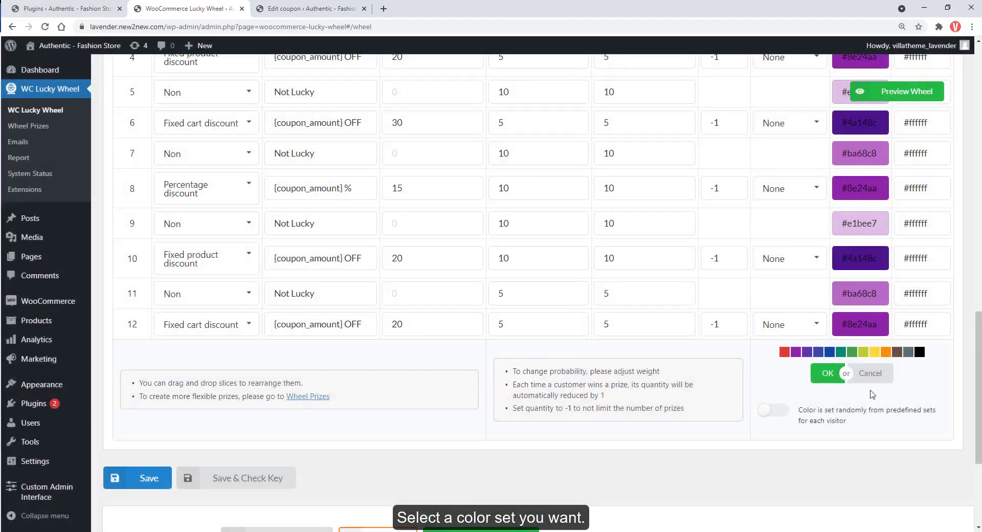
Apply the green colour set (#c8e6c9, #1b5e20, #81c784, #43a047) and preview the wheel.
left_click(852, 352)
left_click(905, 92)
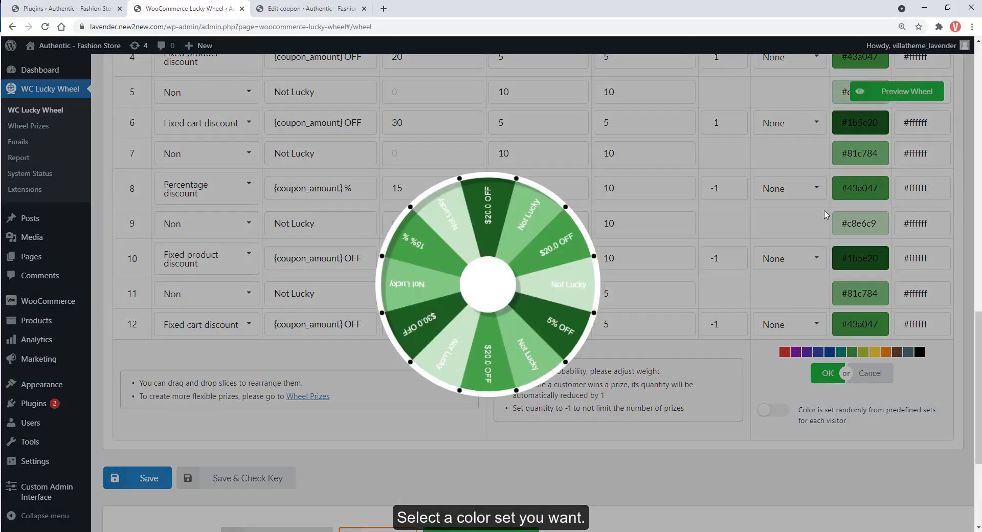
left_click(926, 409)
scroll(927, 409, "up", 3)
Change prize 1's weight to 5 and prize 2's to 15, giving 5.26% and 10.53%.
scroll(827, 326, "up", 1)
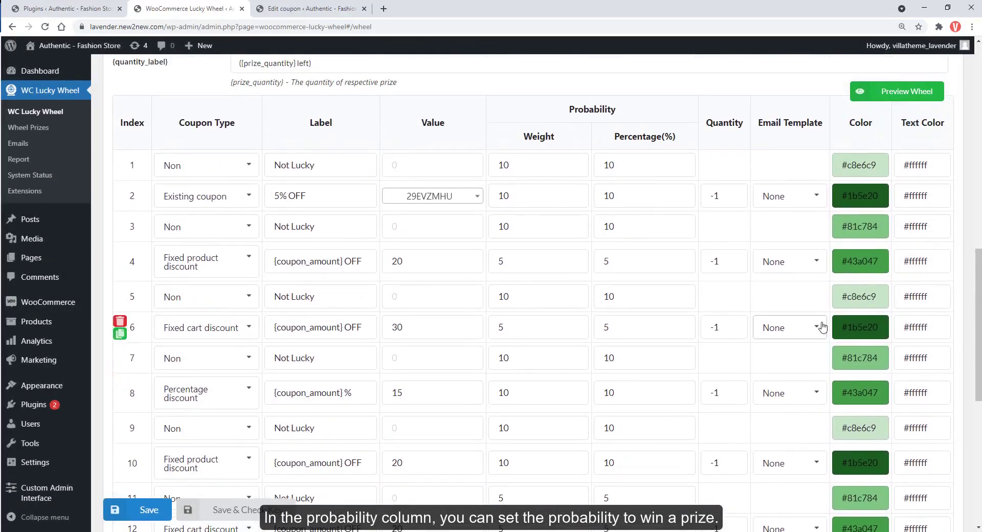
double_click(547, 161)
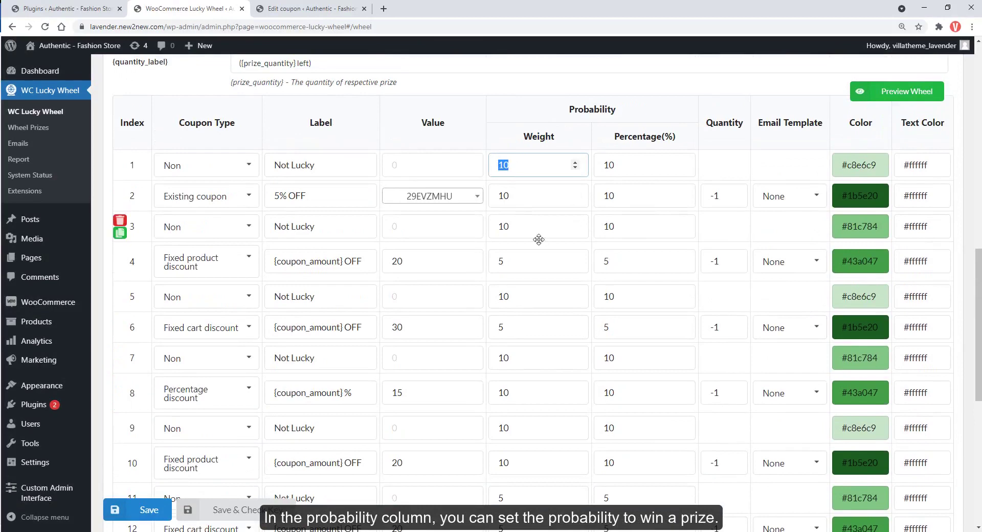
type("5")
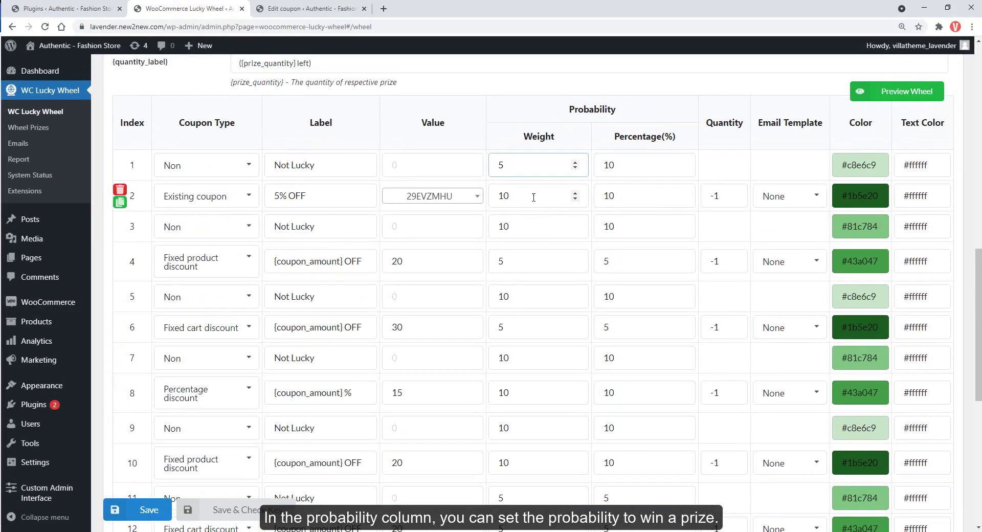
double_click(492, 195)
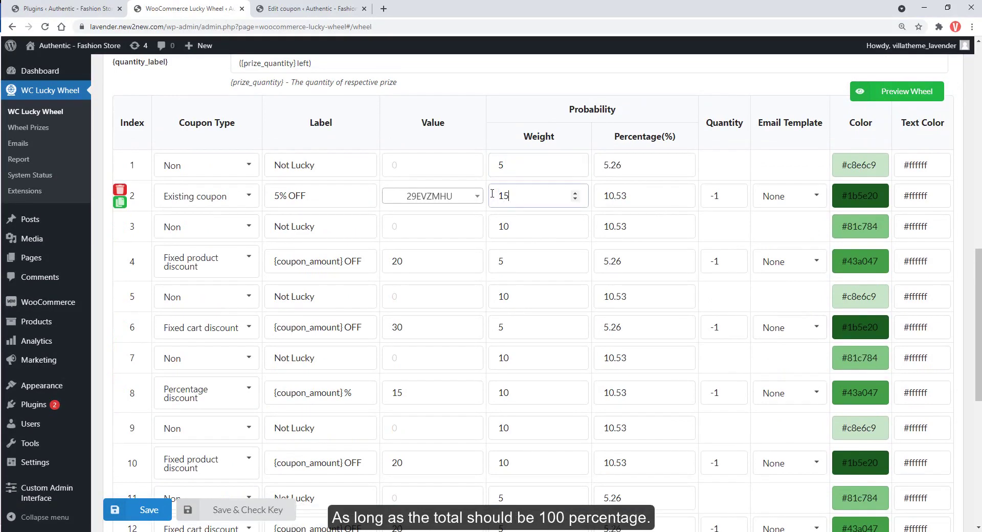
type("15")
scroll(510, 217, "down", 1)
scroll(526, 259, "down", 1)
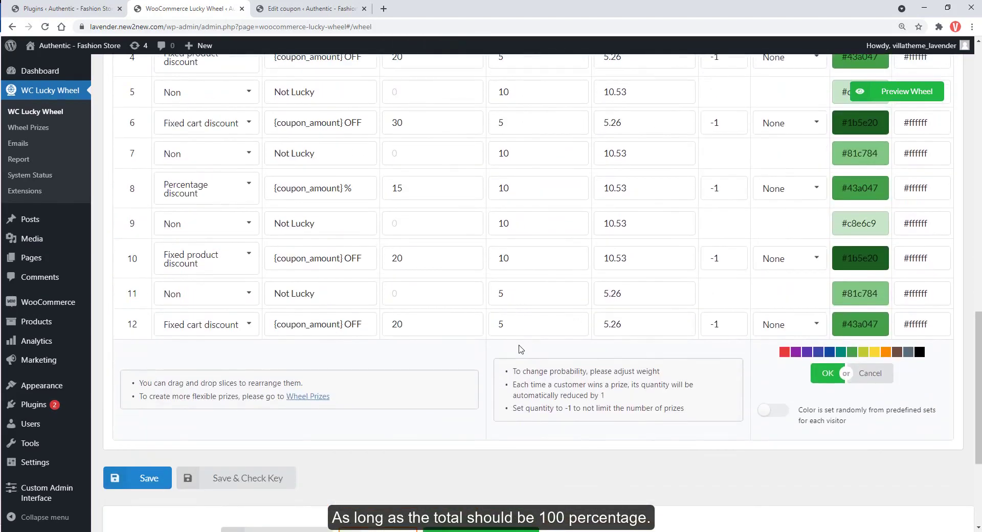
scroll(520, 349, "up", 3)
Open a blank new Wheel Prize form in a new browser tab.
middle_click(28, 127)
left_click(417, 9)
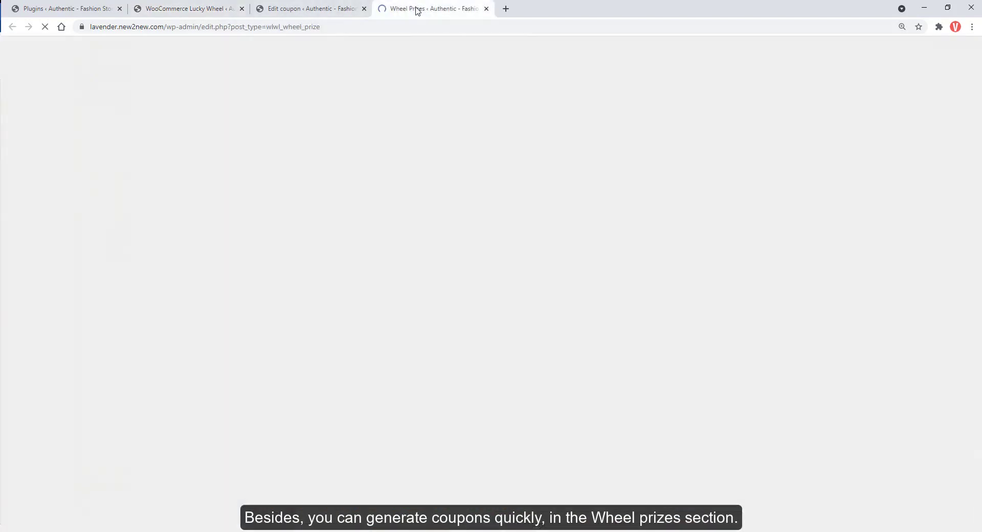
mouse_move(159, 162)
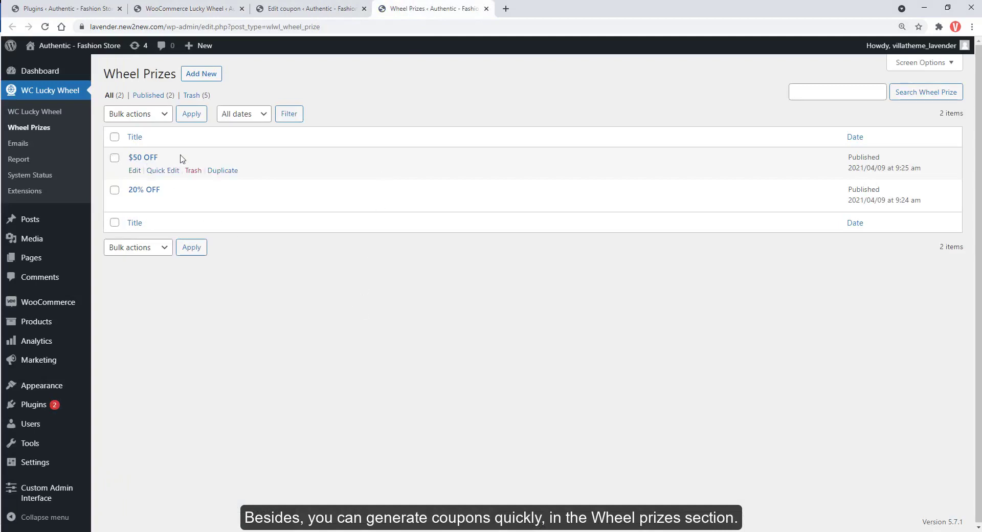
middle_click(201, 73)
left_click(518, 10)
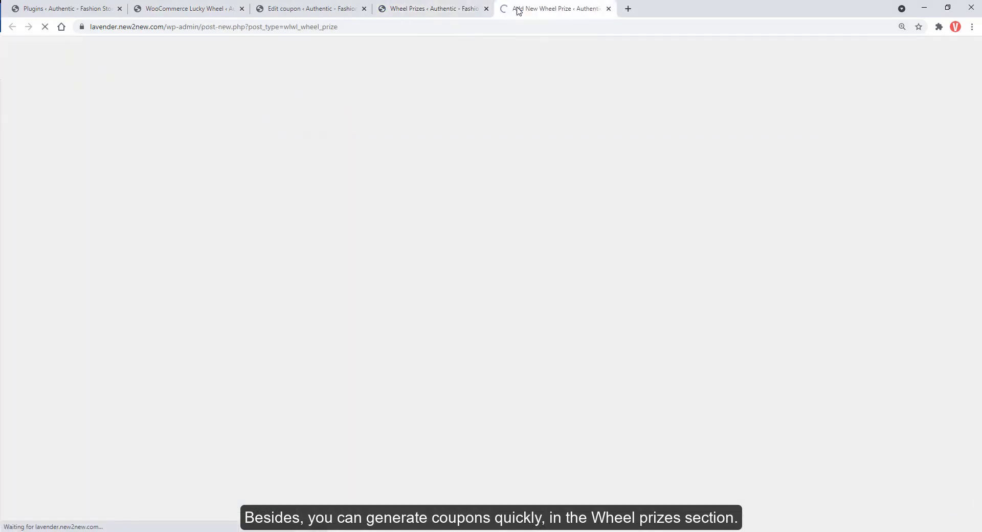
Title the prize 10% OFF, set prefix Lucky_Wheel_Coupon and change the amount from 5 to 10.
left_click(175, 104)
type("10% OFF")
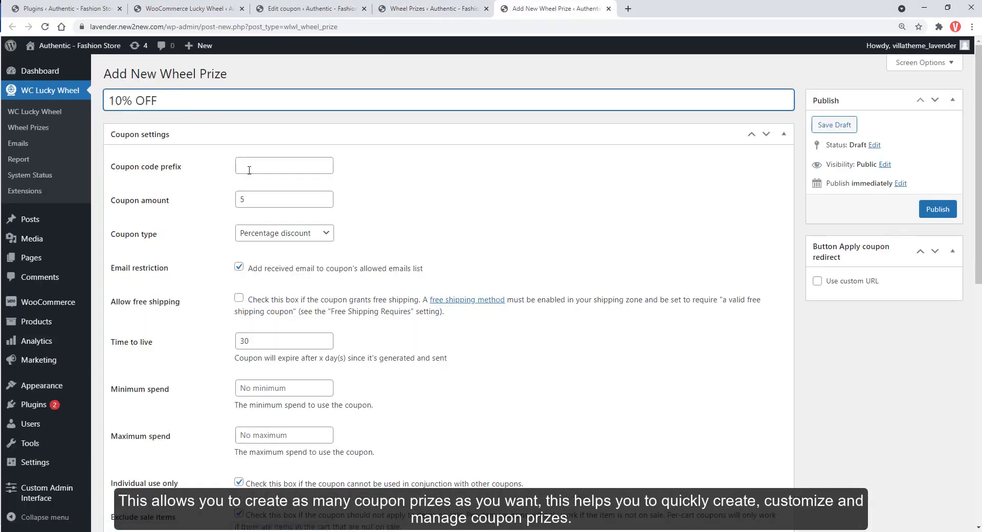
left_click(249, 170)
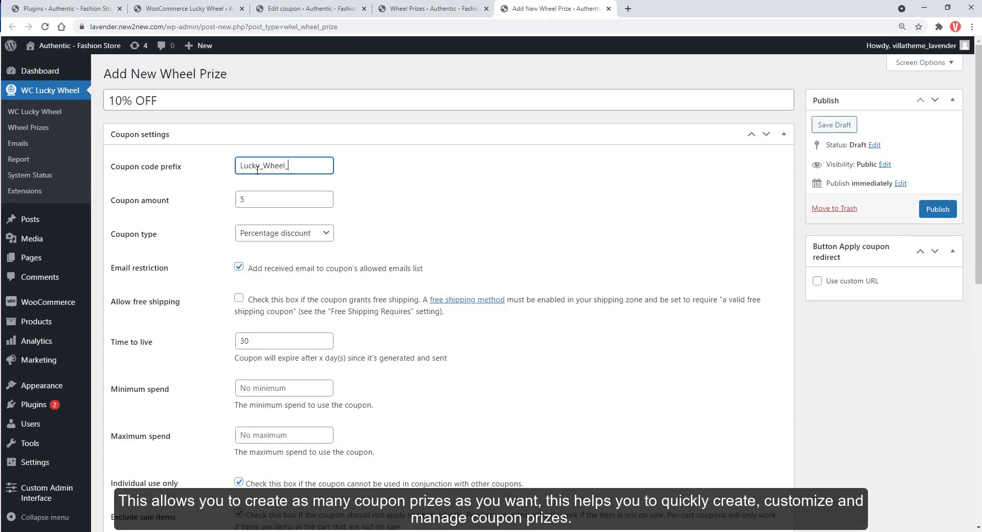
left_click(246, 204)
left_click_drag(246, 204, 238, 204)
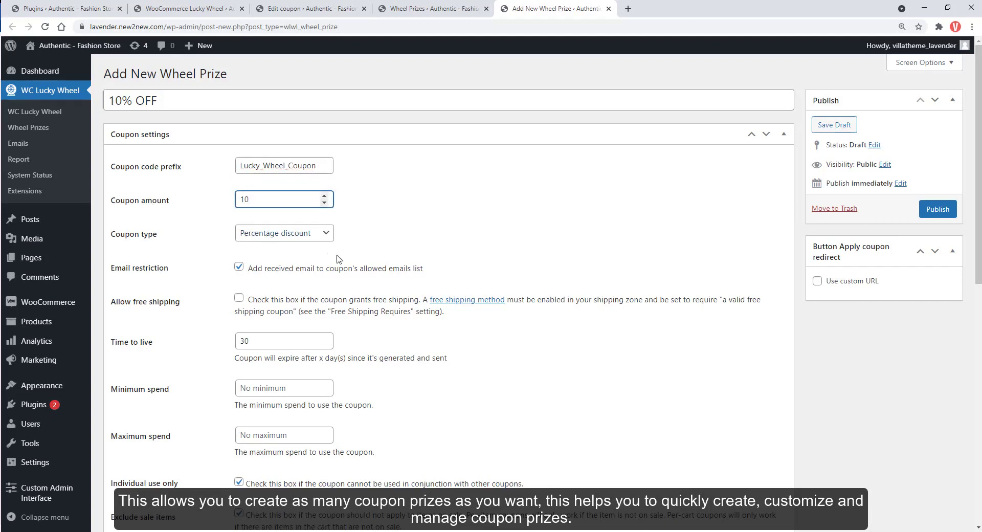
Set the coupon time to live to 3 days and the minimum spend to 50.
scroll(337, 258, "down", 2)
left_click(261, 244)
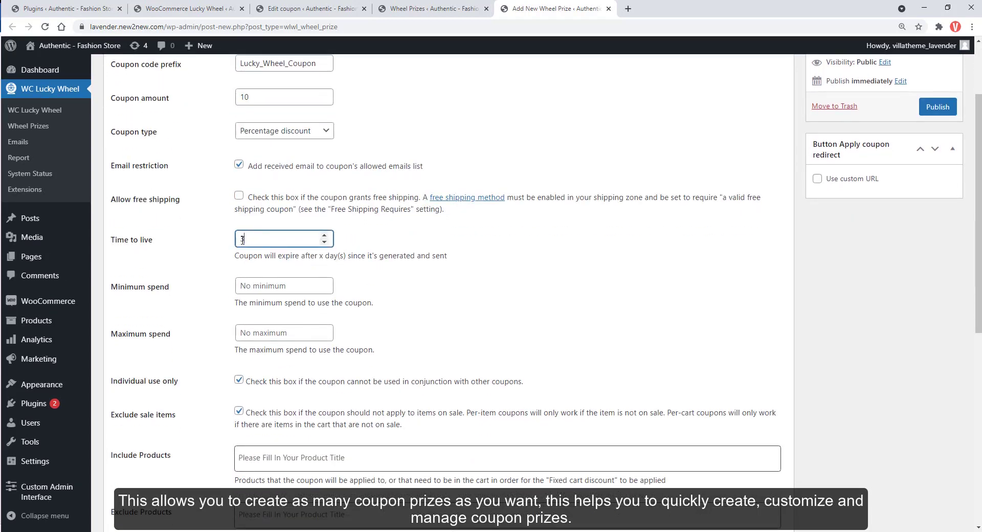
scroll(317, 250, "down", 1)
left_click(279, 233)
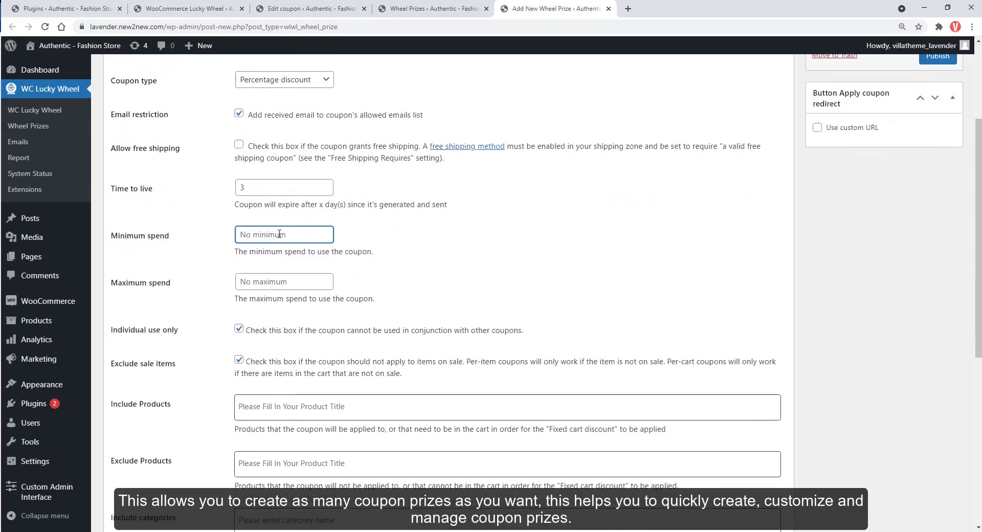
type("50")
scroll(292, 277, "down", 2)
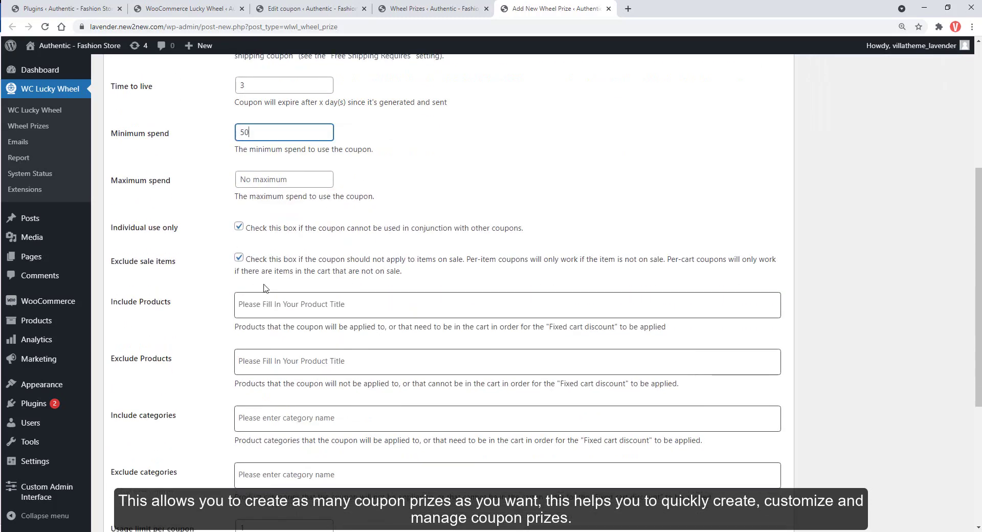
left_click(281, 304)
Enable the custom winning message and publish the 10% OFF prize.
scroll(275, 338, "down", 4)
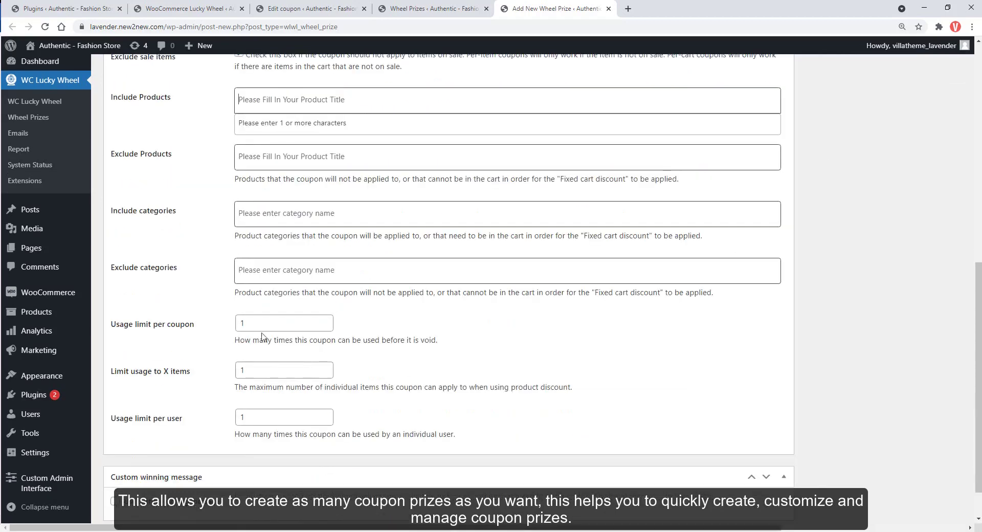
scroll(325, 325, "down", 1)
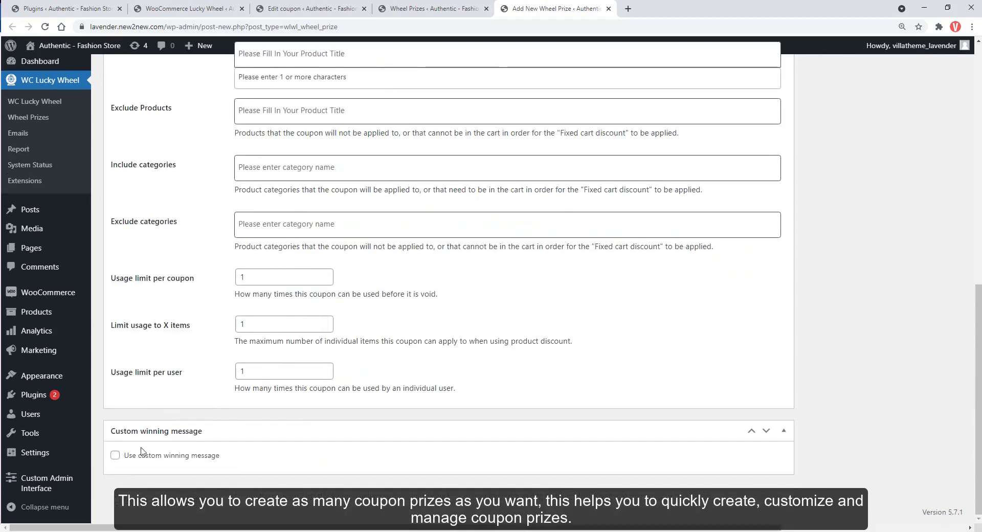
left_click(117, 457)
scroll(162, 457, "down", 5)
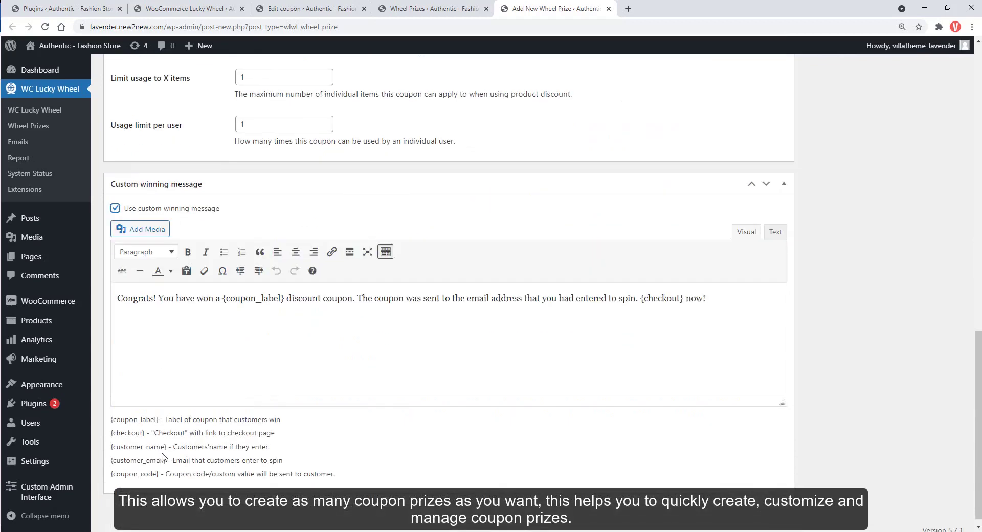
scroll(273, 331, "up", 5)
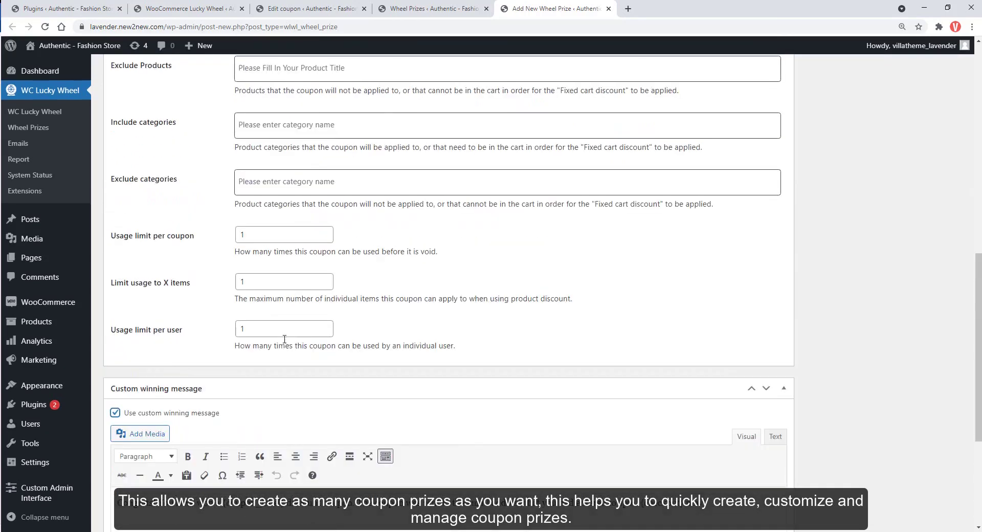
left_click_drag(978, 395, 965, 186)
left_click(938, 206)
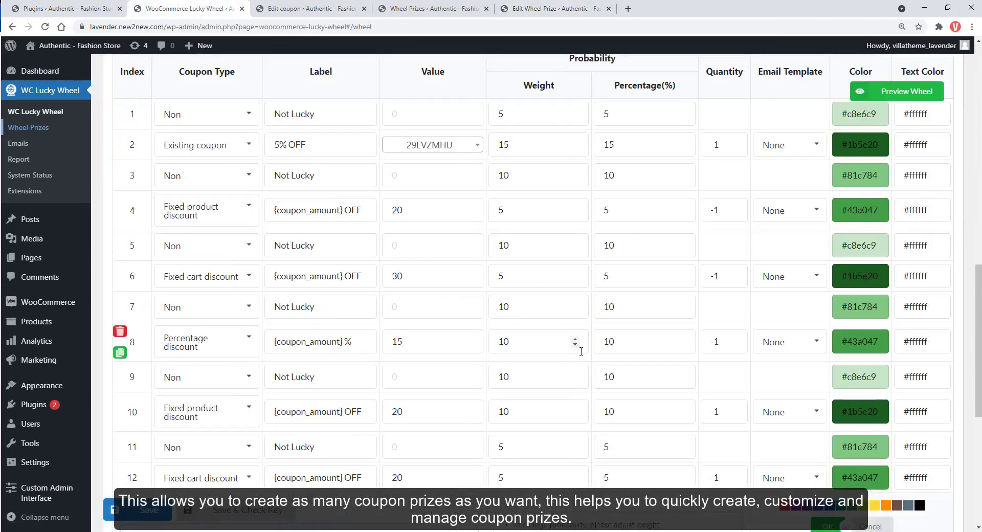
Reload the wheel settings and check slice 12's Coupon Type options for the new 10% OFF prize.
key("F5")
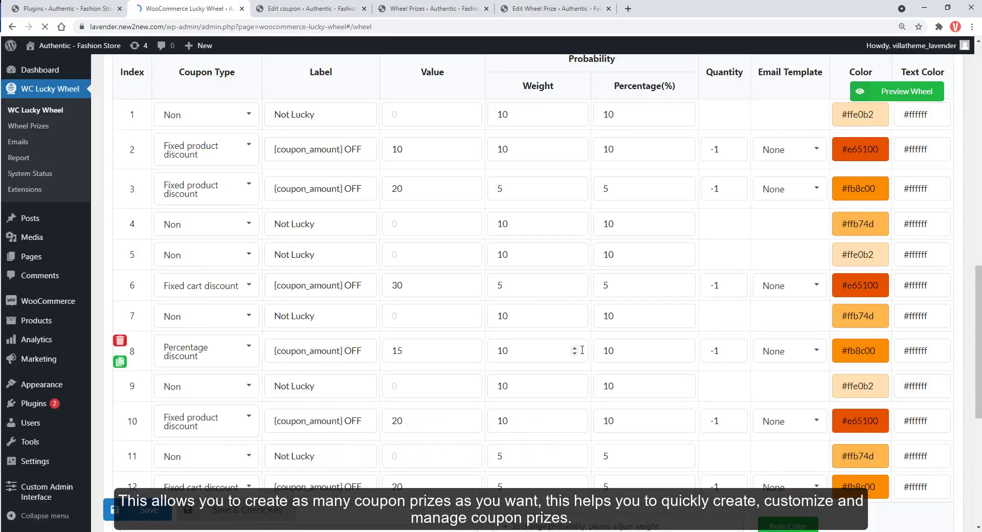
scroll(582, 350, "down", 5)
scroll(582, 353, "up", 1)
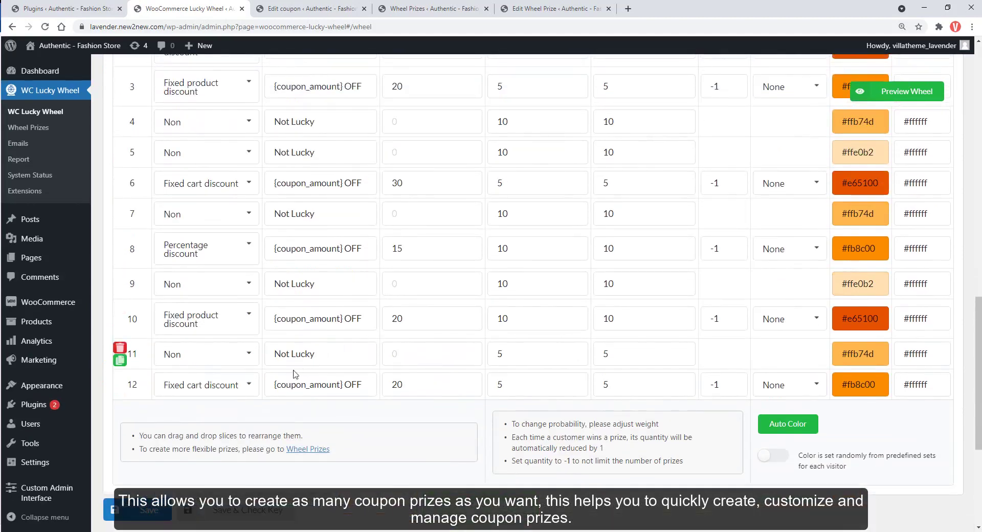
left_click(216, 389)
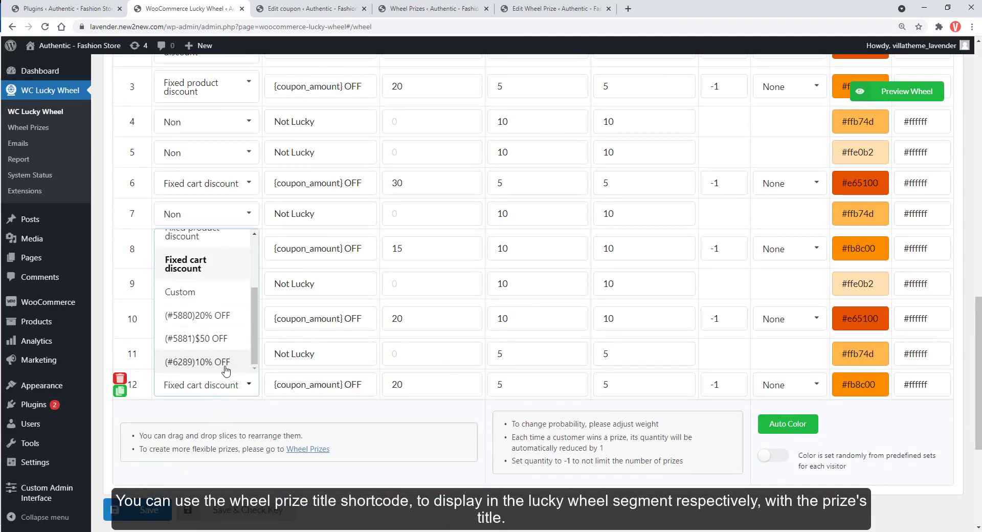
left_click(223, 412)
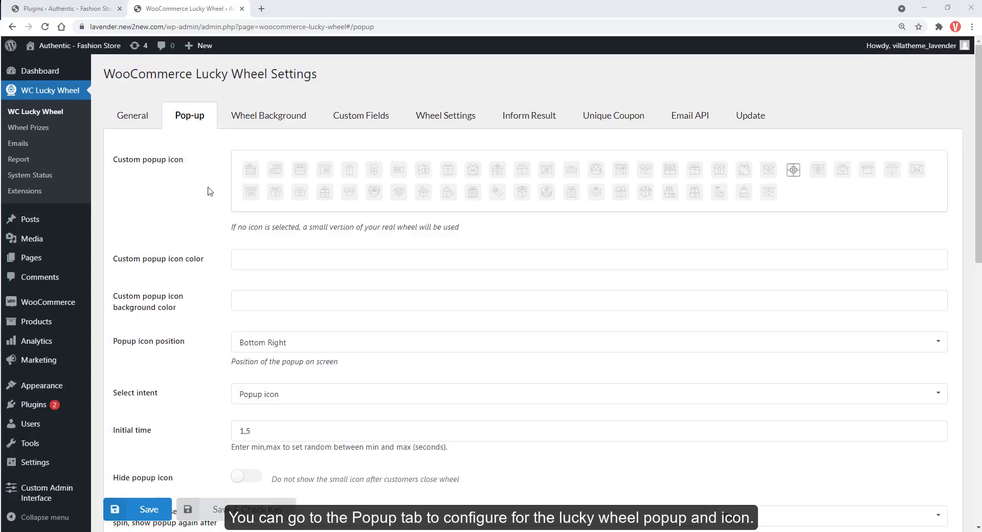
Choose the gift box as the popup icon.
scroll(209, 191, "down", 2)
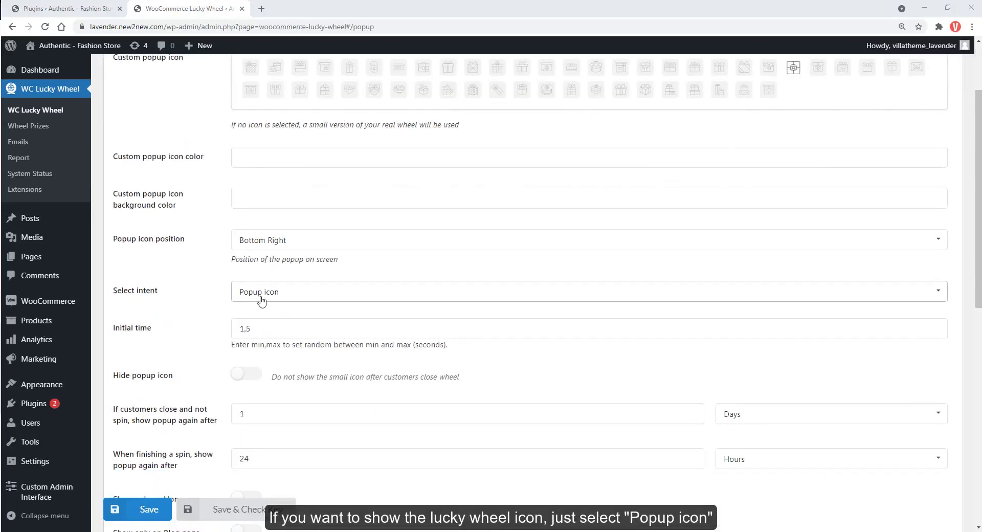
scroll(260, 299, "up", 2)
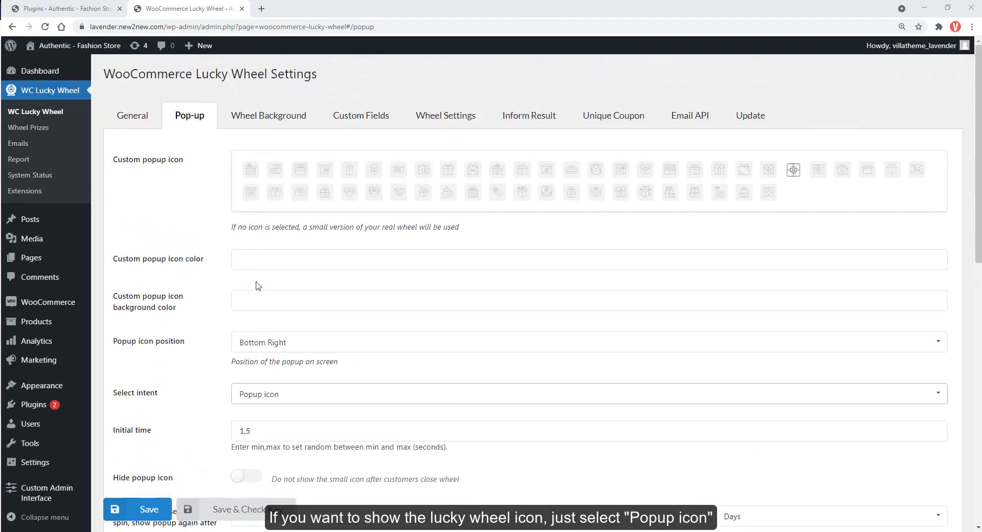
left_click(250, 173)
left_click(301, 173)
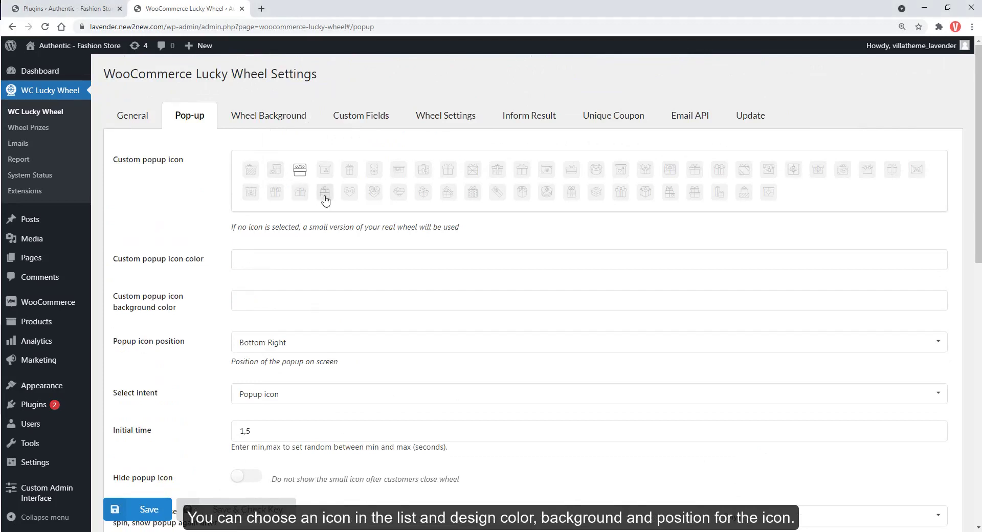
left_click(301, 193)
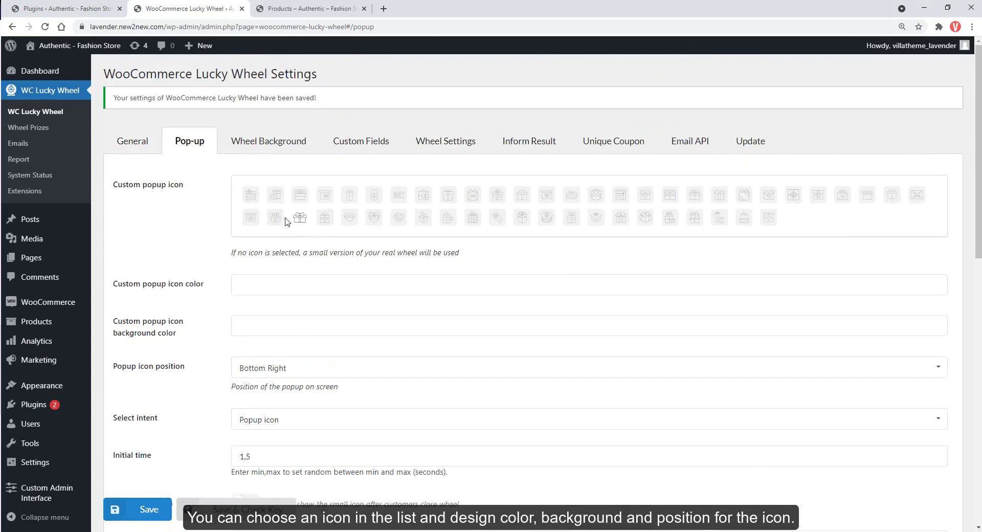
Set the popup icon colour to #f65454 and its background to #f7f2f2.
left_click(251, 286)
mouse_move(251, 383)
left_mouse_down()
mouse_move(306, 351)
mouse_move(308, 331)
left_mouse_up()
left_click(202, 320)
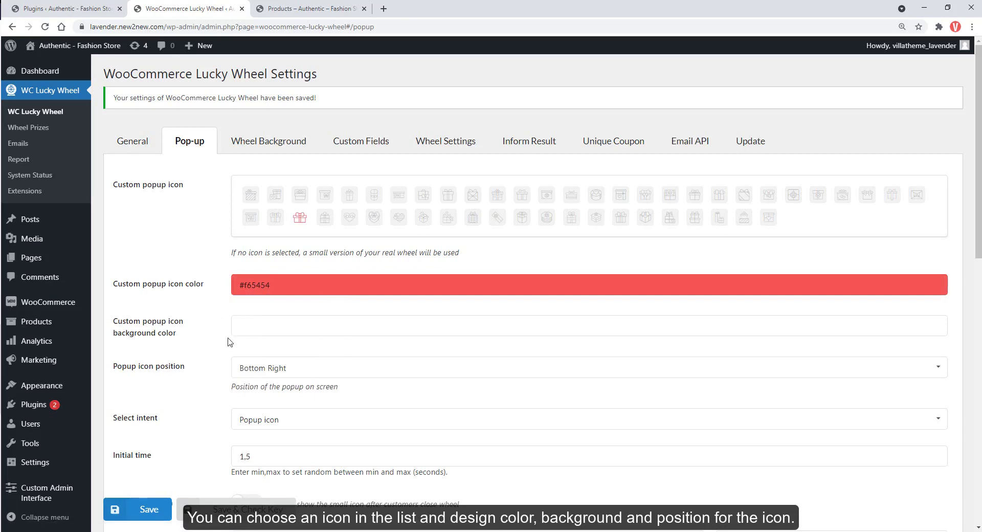
left_click(257, 331)
left_click_drag(246, 410, 190, 377)
left_click(189, 379)
Place the popup icon at Middle Right and save the popup settings.
left_click(259, 371)
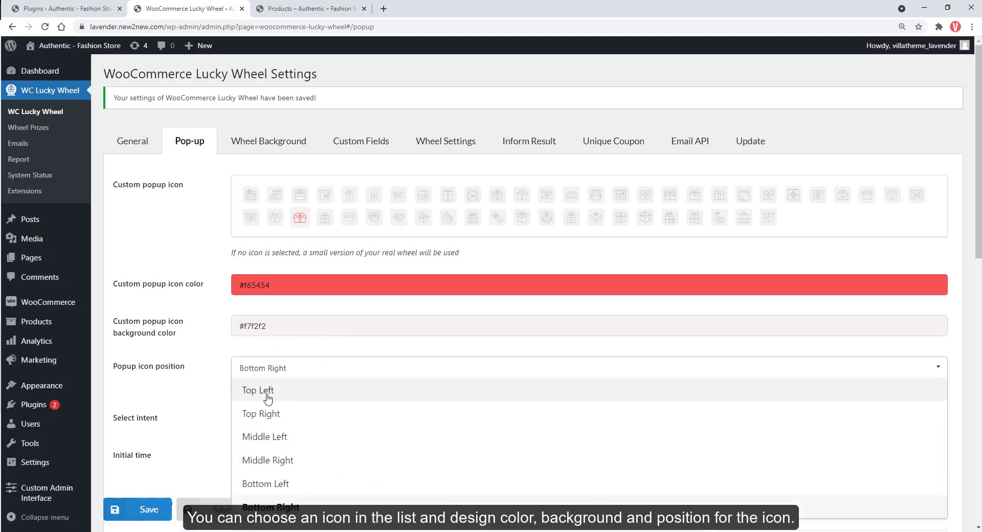
left_click(278, 460)
left_click(157, 502)
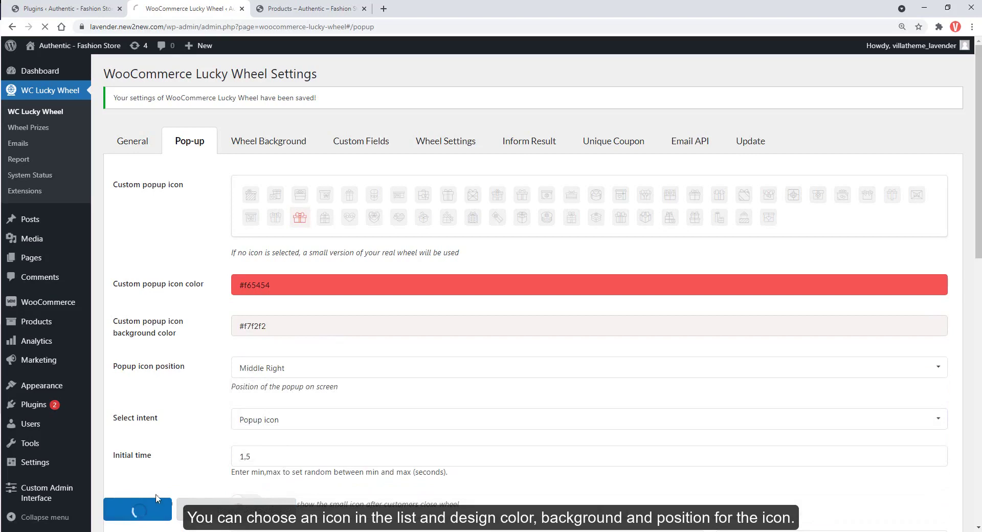
On the shop page, open the Spin to Win wheel from the gift icon.
key("ctrl+Tab")
scroll(480, 248, "down", 3)
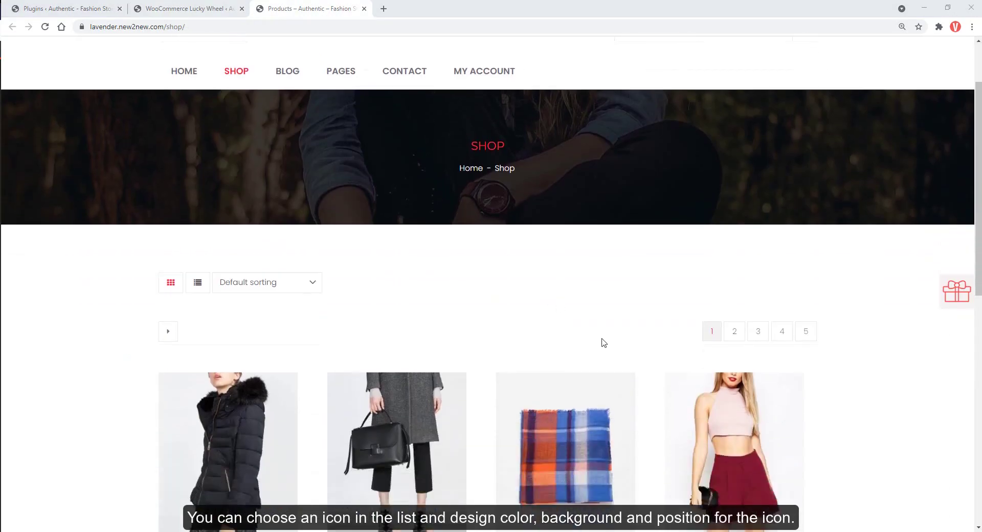
left_click(955, 307)
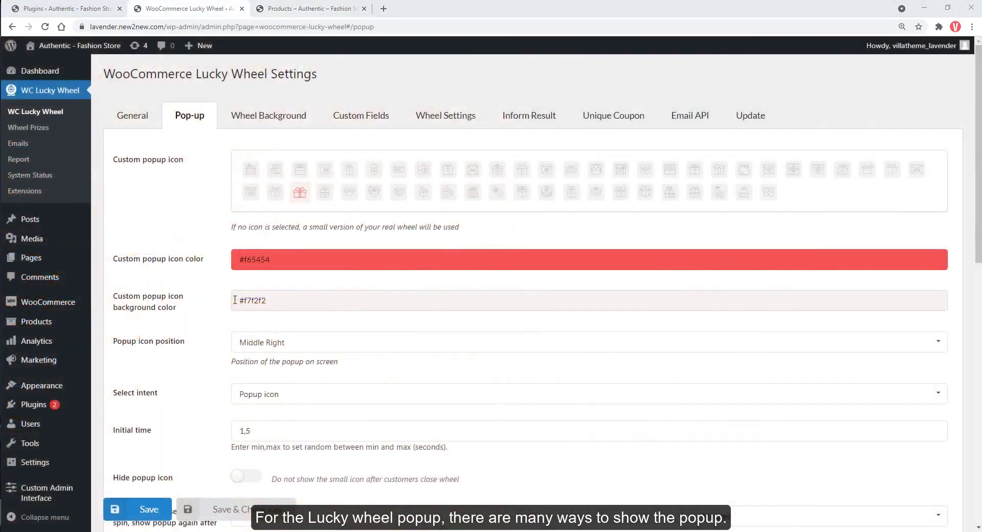
scroll(256, 310, "down", 2)
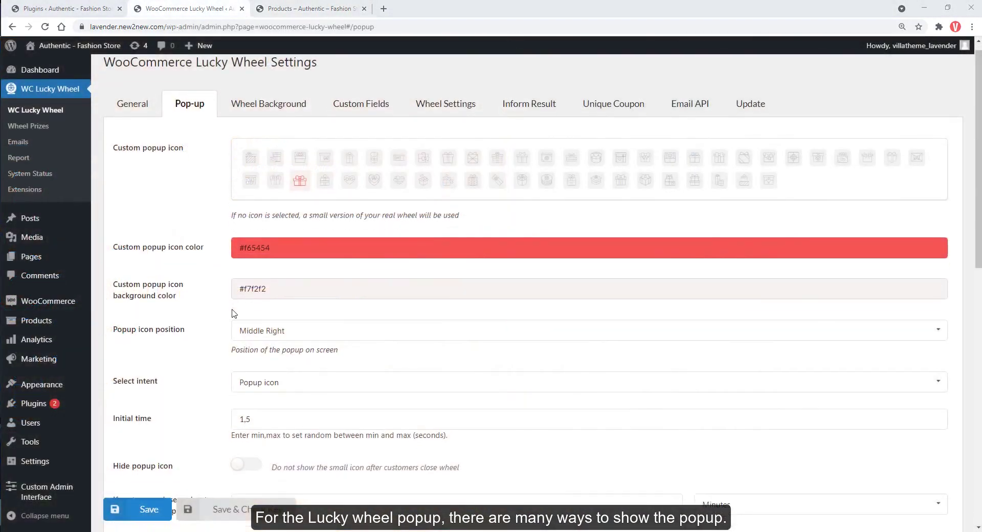
Set the popup trigger intent to initial time, save, and reload the shop page to test.
left_click(259, 298)
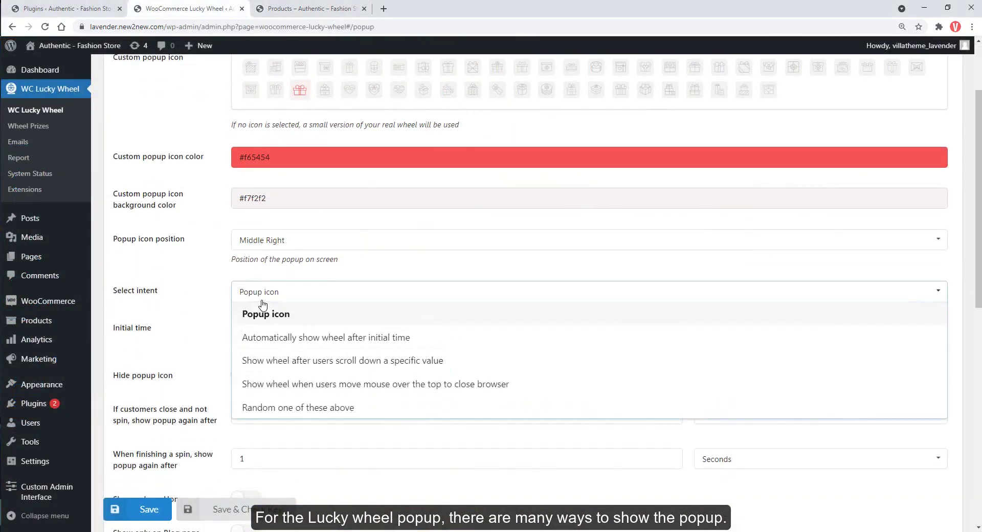
left_click(394, 342)
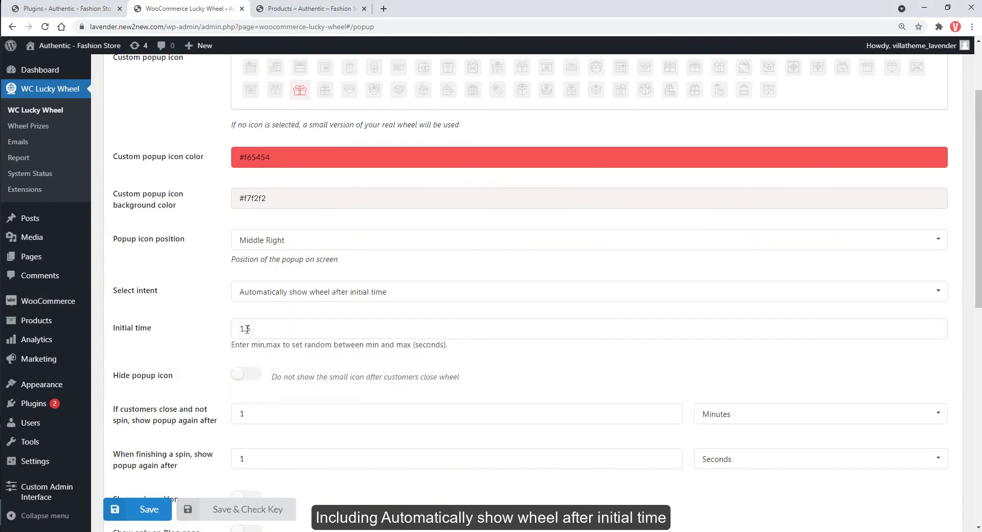
left_click(143, 509)
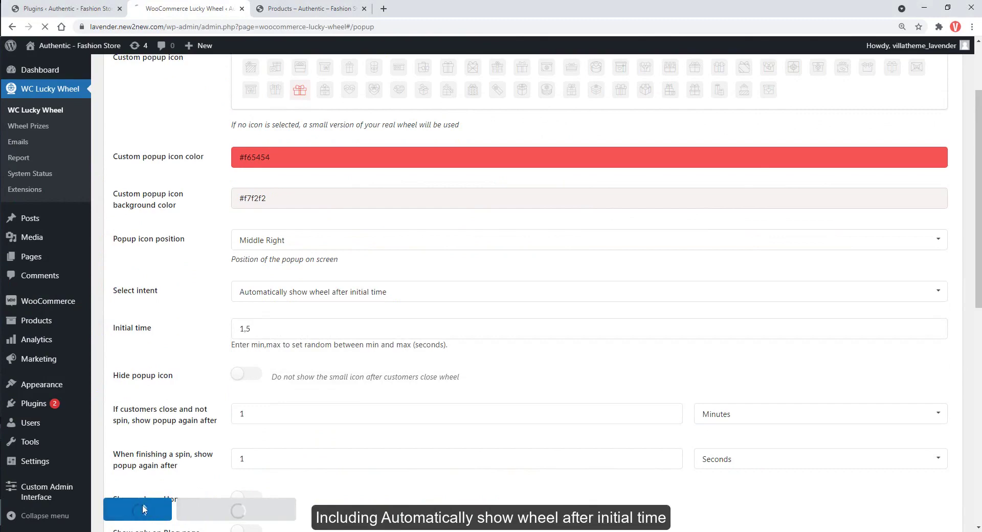
key("ctrl+Tab")
key("F5")
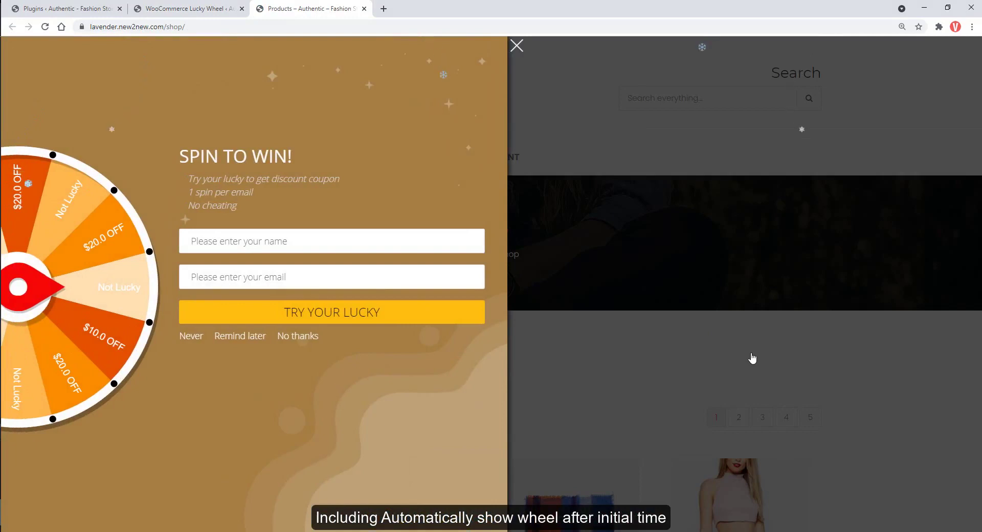
key("ctrl+shift+Tab")
Switch the trigger intent to scroll amount, save, and test it on the shop page.
scroll(178, 322, "down", 2)
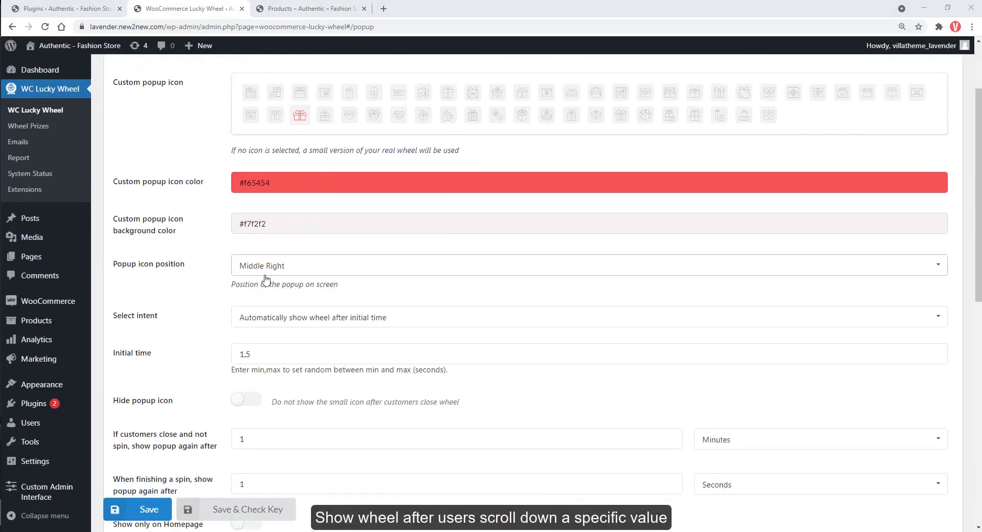
left_click(272, 317)
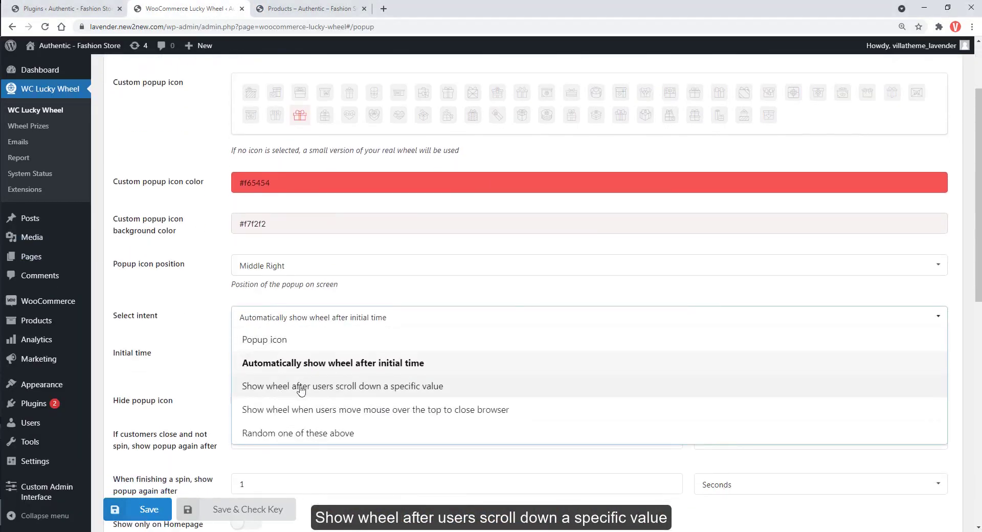
left_click(397, 387)
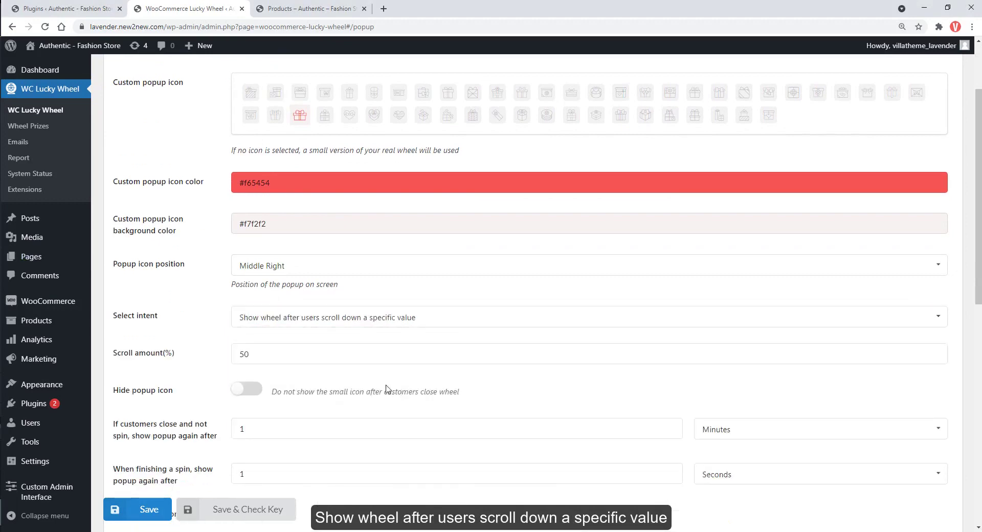
left_click(148, 510)
key("ctrl+Tab")
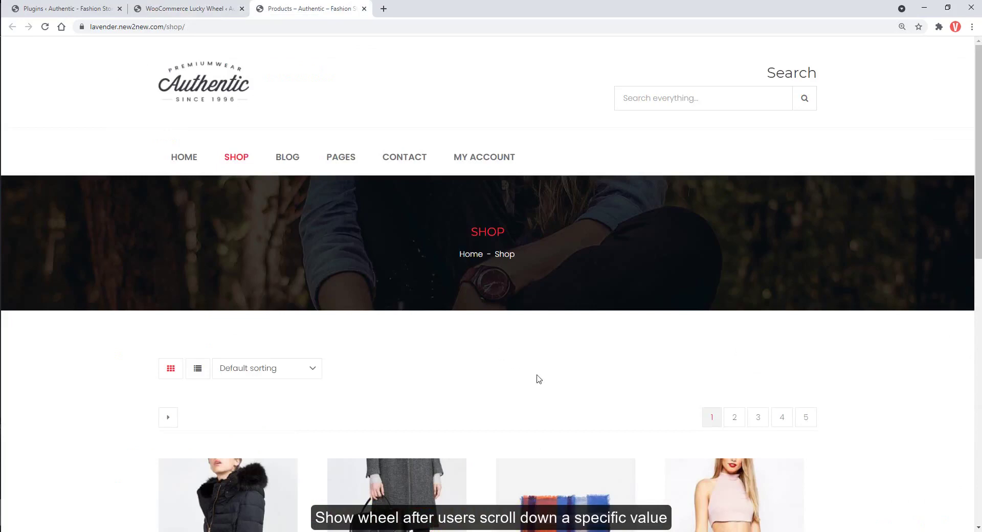
scroll(595, 382, "down", 3)
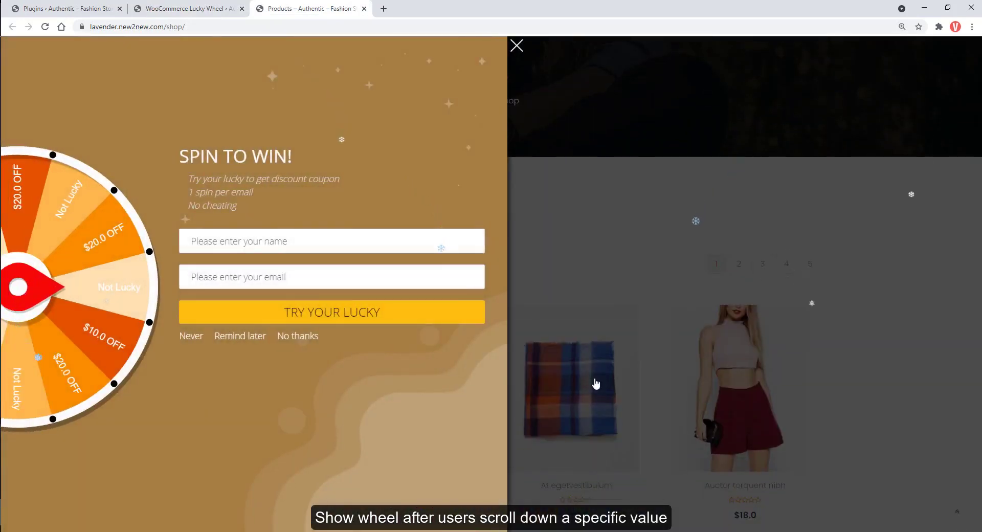
Switch the trigger intent to exit intent, save, and check it on the shop page.
key("ctrl+shift+Tab")
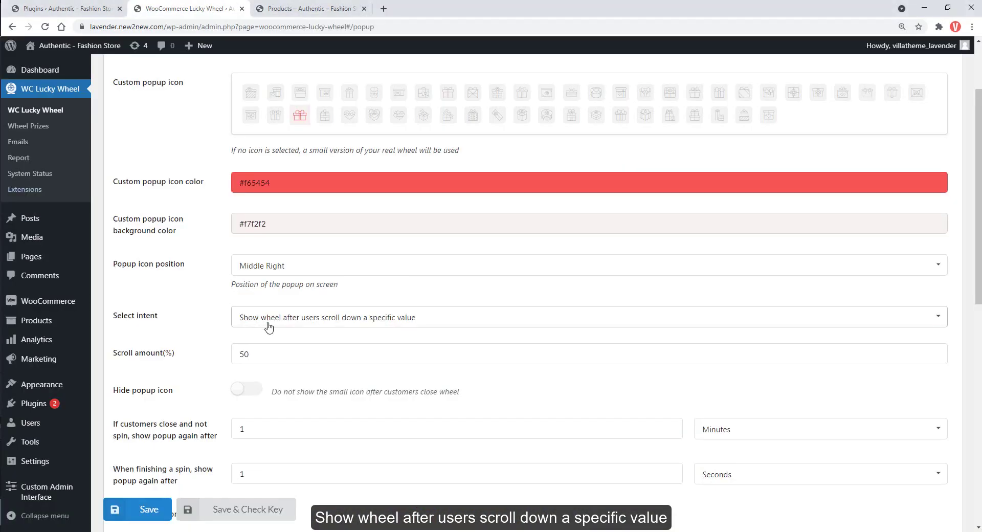
left_click(317, 318)
left_click(280, 412)
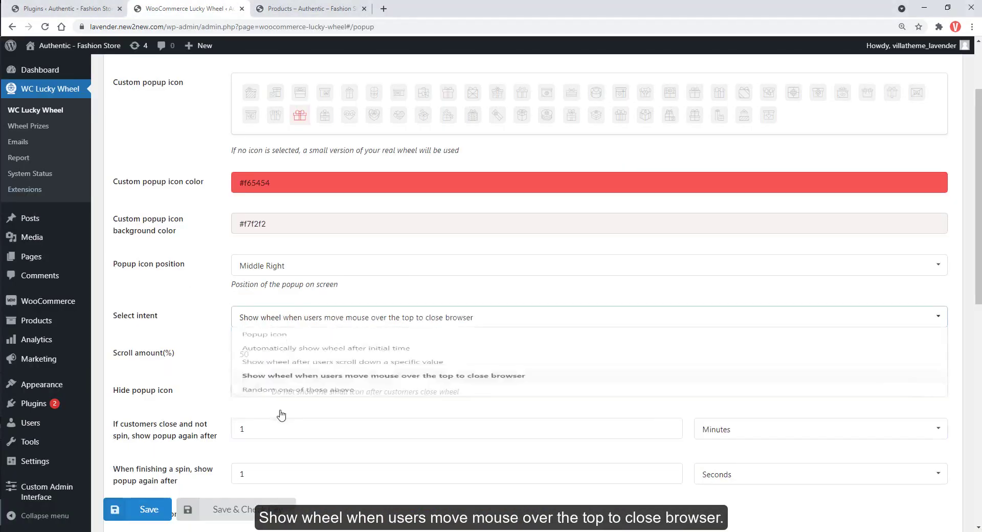
left_click(149, 510)
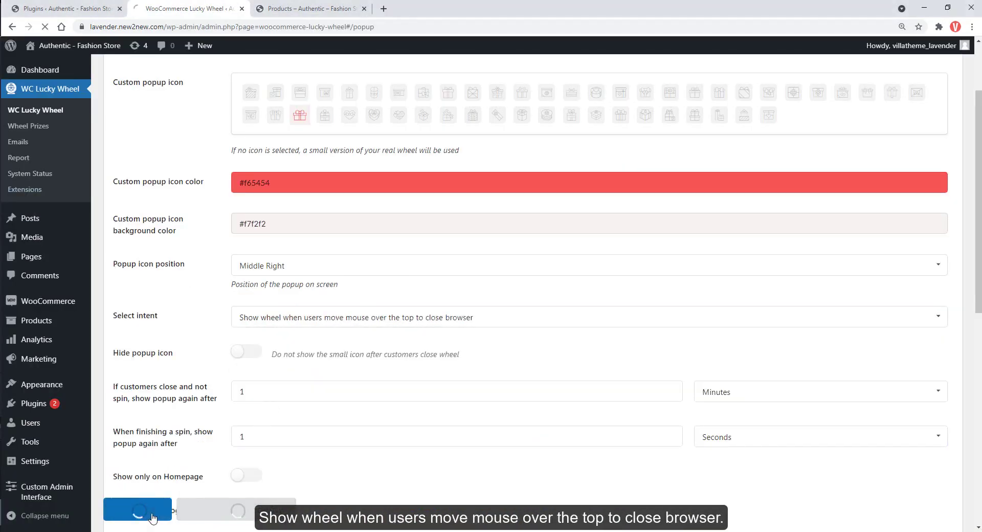
key("ctrl+Tab")
scroll(523, 343, "down", 3)
scroll(521, 342, "up", 3)
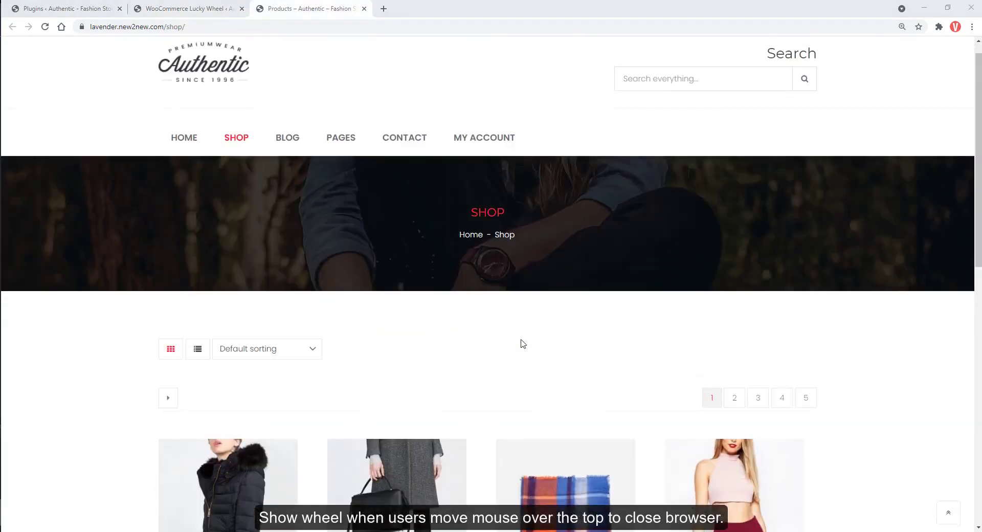
mouse_move(644, 26)
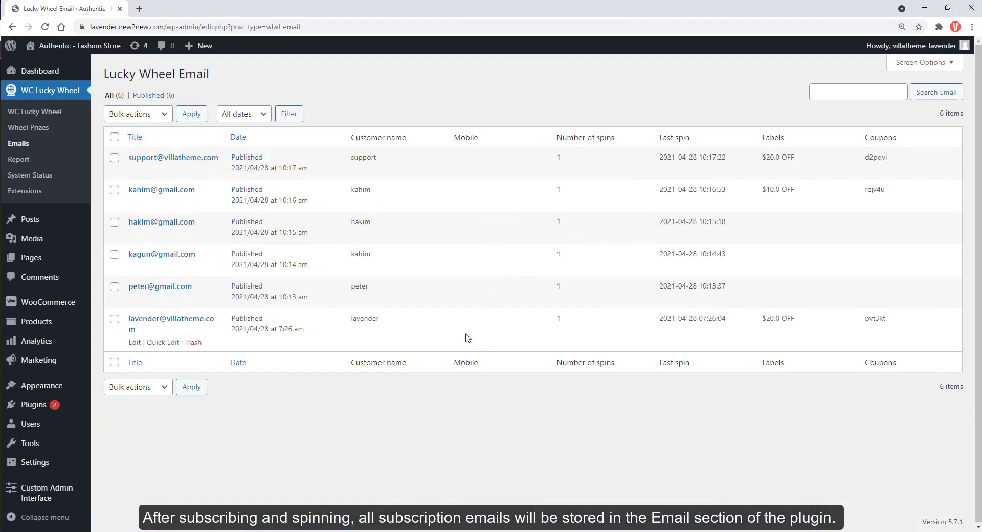
Enable Mailchimp in the Lucky Wheel Email API settings and open Mailchimp's API key page.
middle_click(59, 112)
left_click(197, 9)
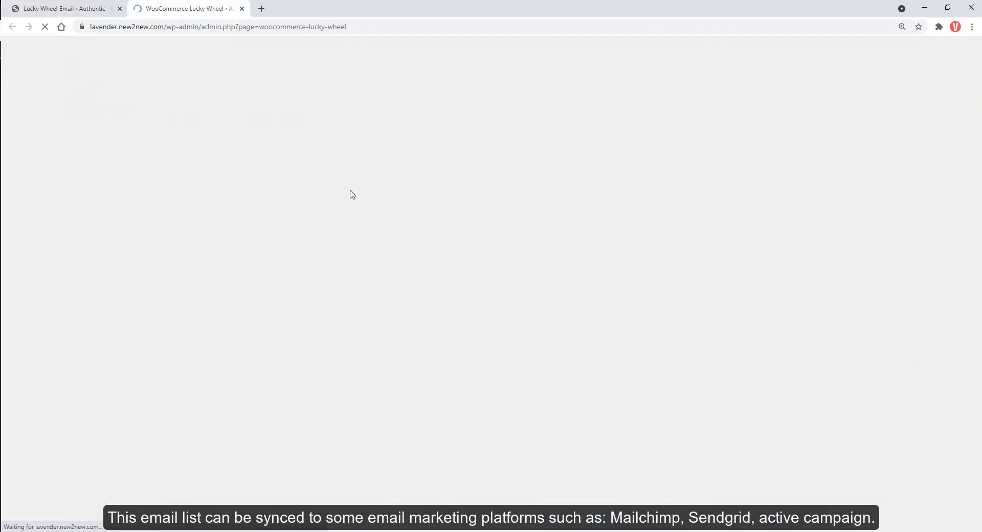
left_click(690, 116)
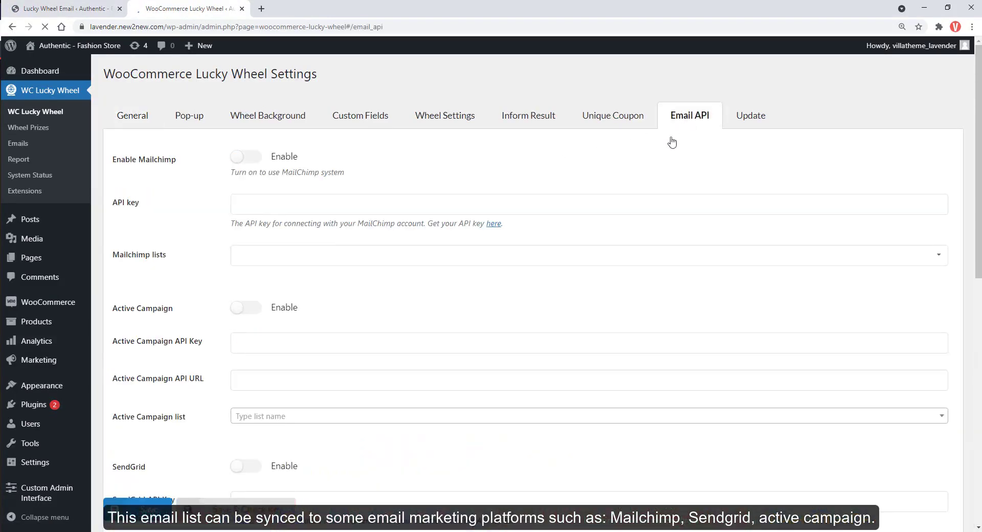
left_click(256, 158)
left_click(281, 206)
left_click(492, 226)
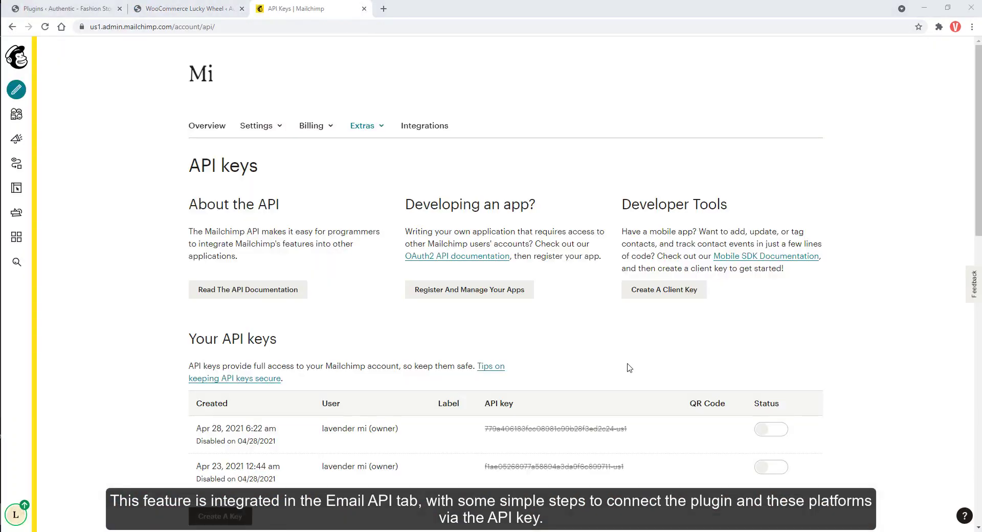
Create a new Mailchimp API key and copy it.
scroll(629, 368, "down", 2)
left_click(243, 418)
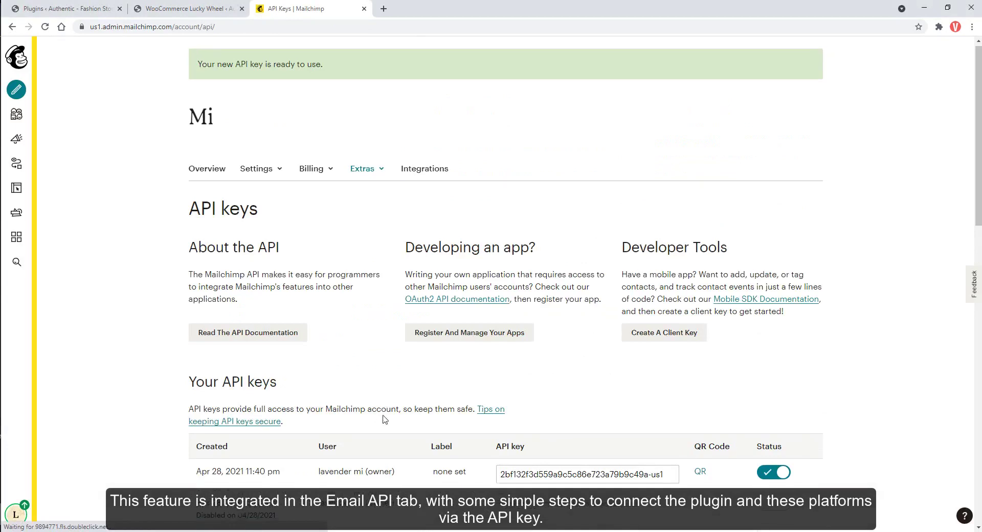
scroll(382, 418, "down", 2)
left_click(519, 376)
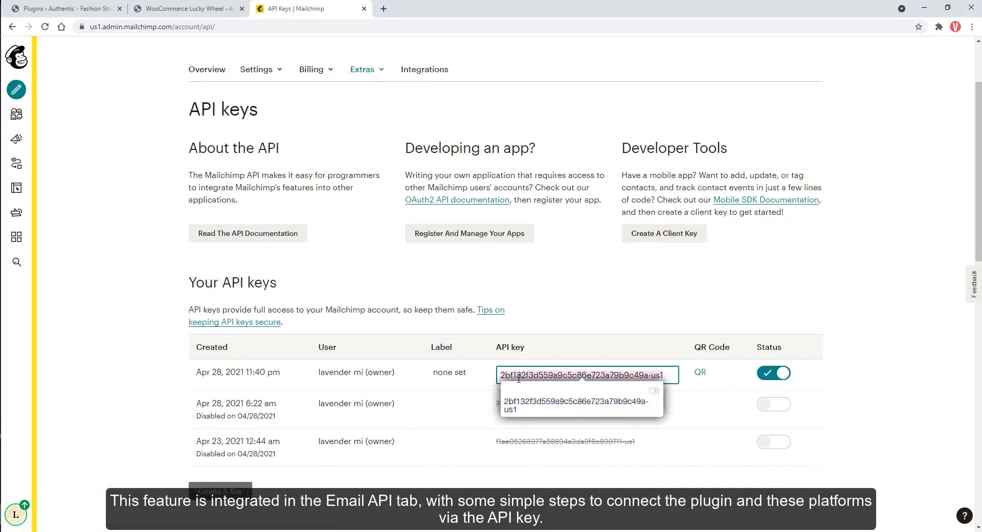
Paste the new key into the Lucky Wheel Mailchimp API key field and save.
left_click(194, 8)
left_click(379, 212)
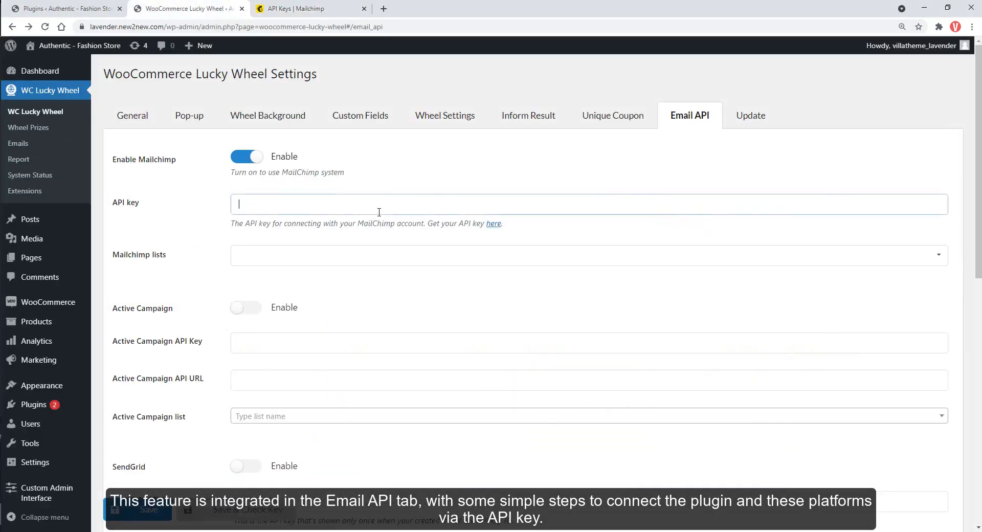
key("ctrl+v")
left_click(145, 512)
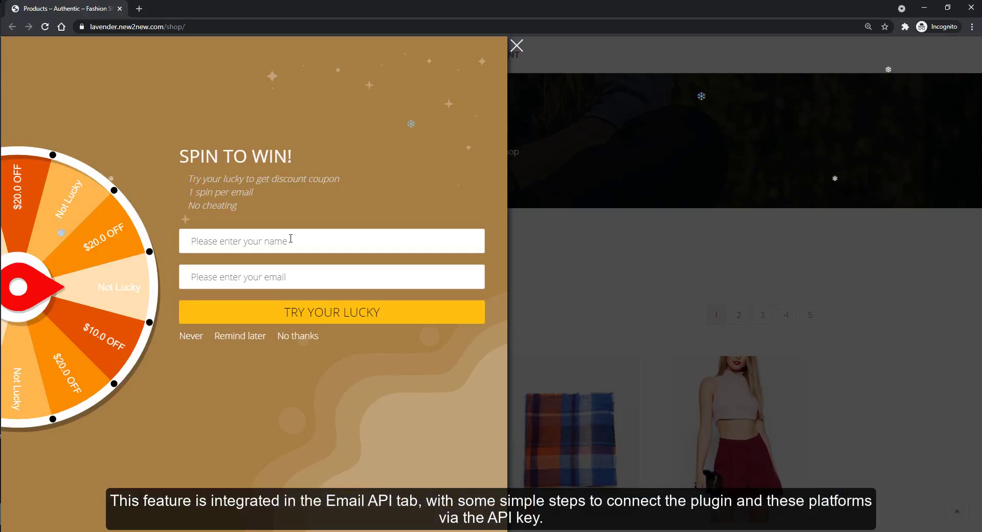
Enter a name and email in the popup, spin for a $10.0 OFF coupon, then return to Mailchimp API keys.
type("lavender")
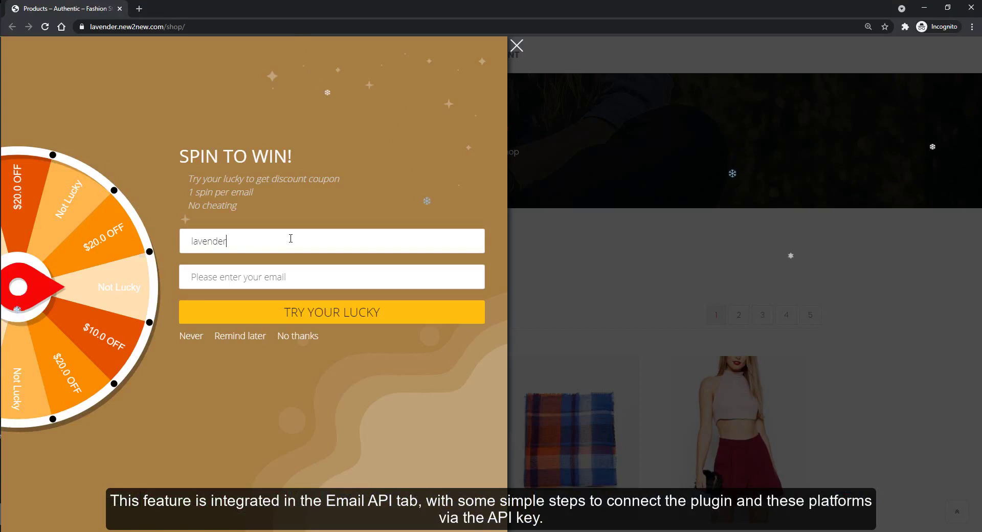
key("Tab")
type("laven")
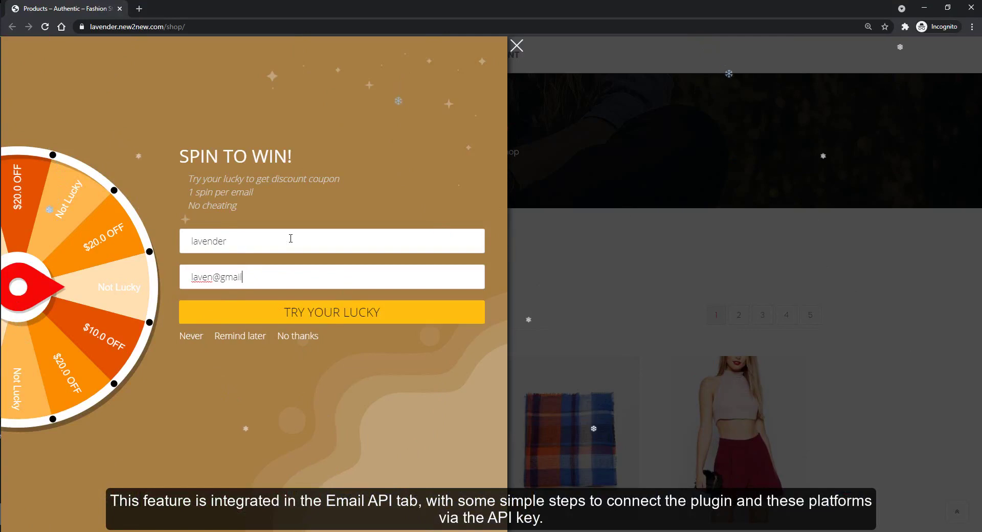
type(".com")
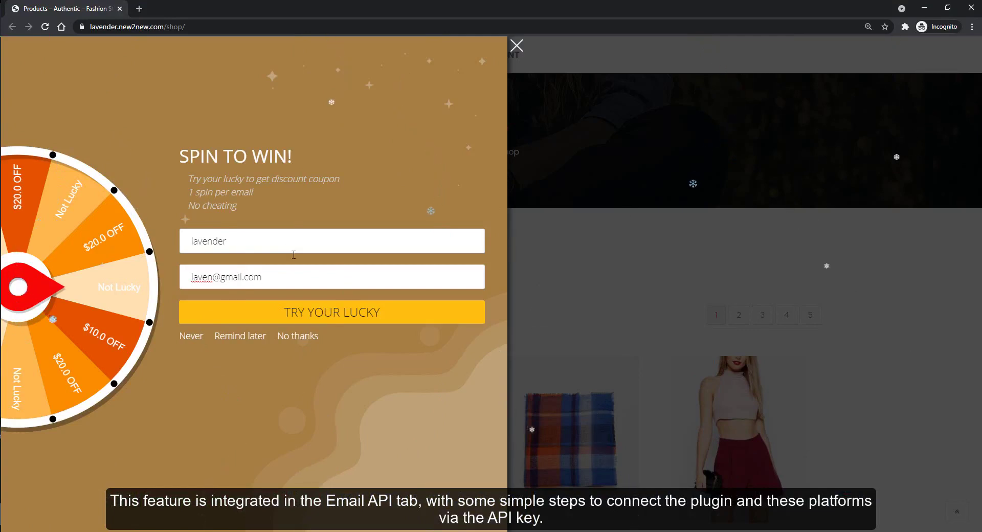
left_click(313, 317)
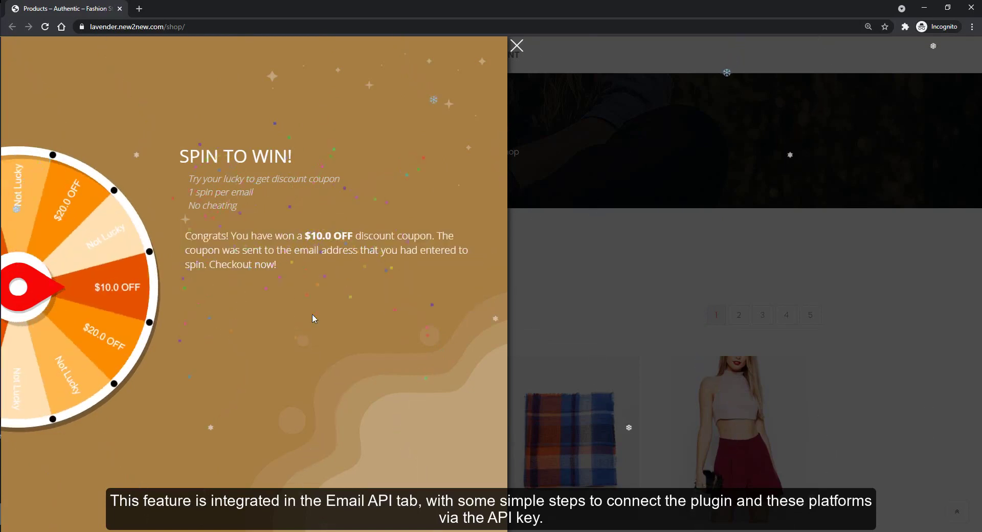
left_click(925, 9)
left_click(306, 8)
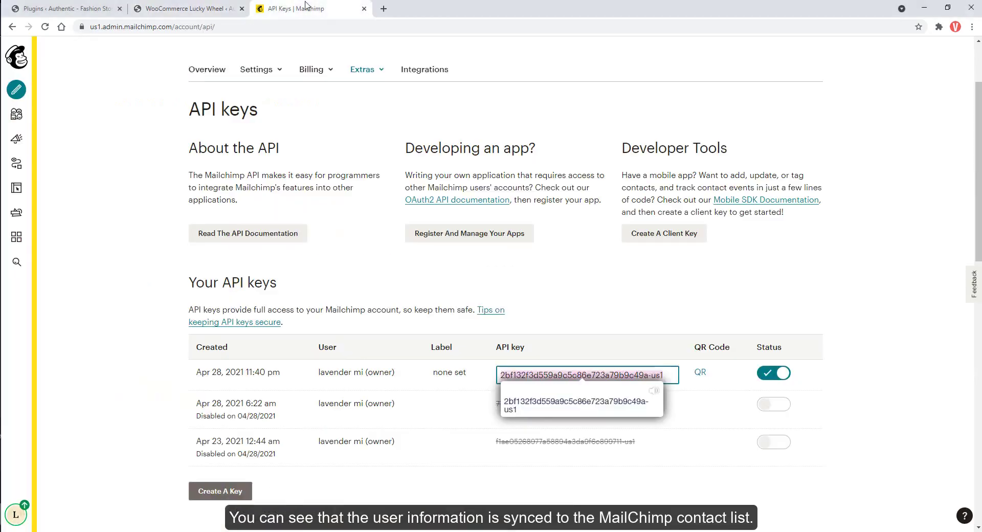